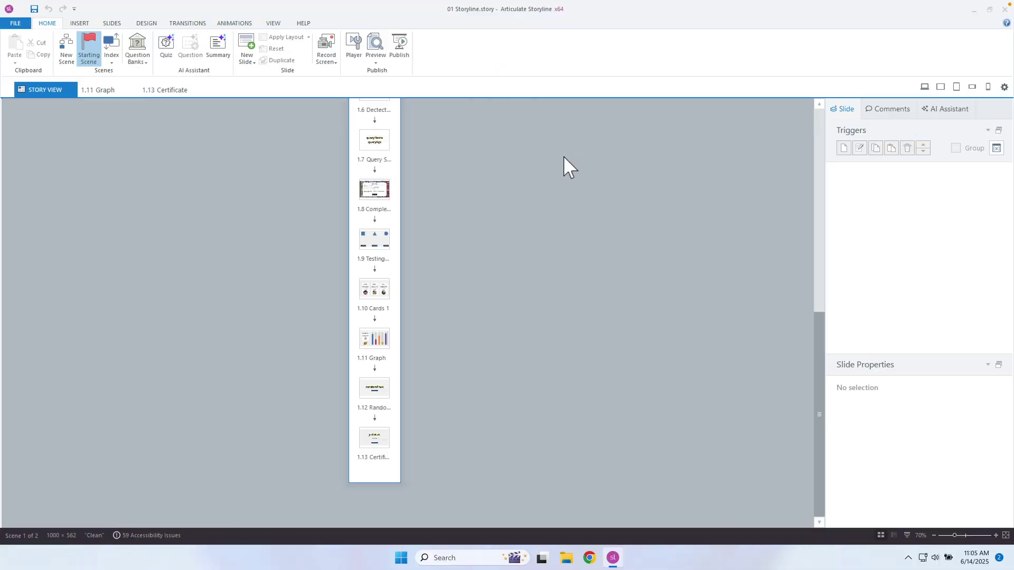
Bring up the context menu on slide 1.12 in Story View to add a slide after it
right_click(383, 392)
Insert a Blank basic-layout slide, 1.13, after 1.12 Random Text and open it for editing
mouse_move(419, 422)
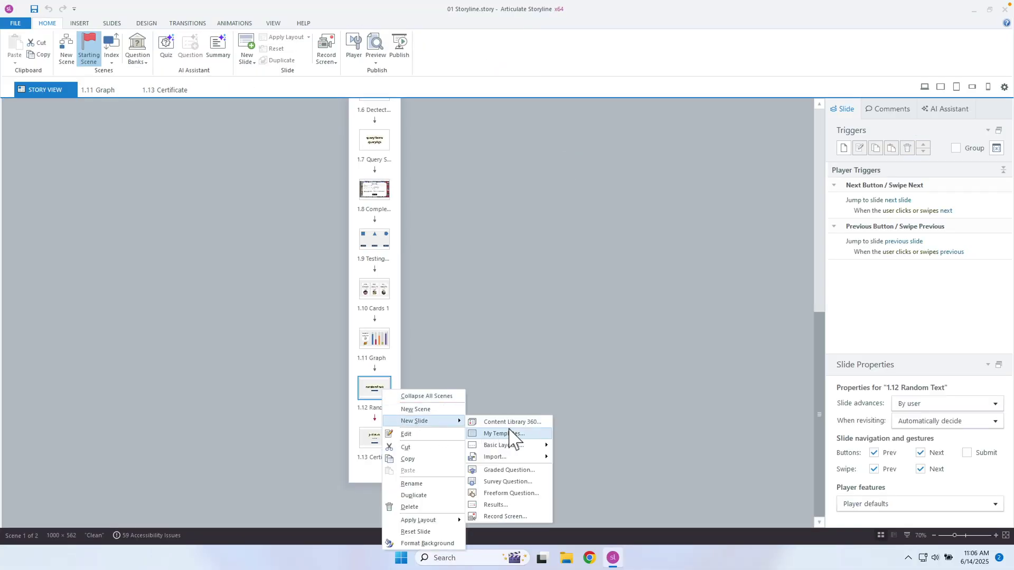
mouse_move(531, 446)
left_click(642, 411)
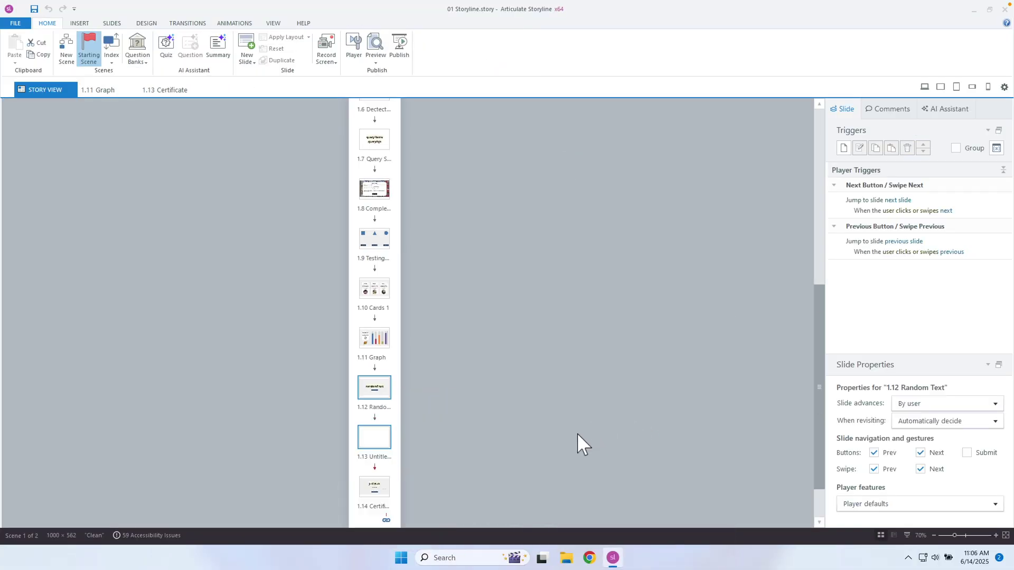
left_click(376, 443)
double_click(386, 444)
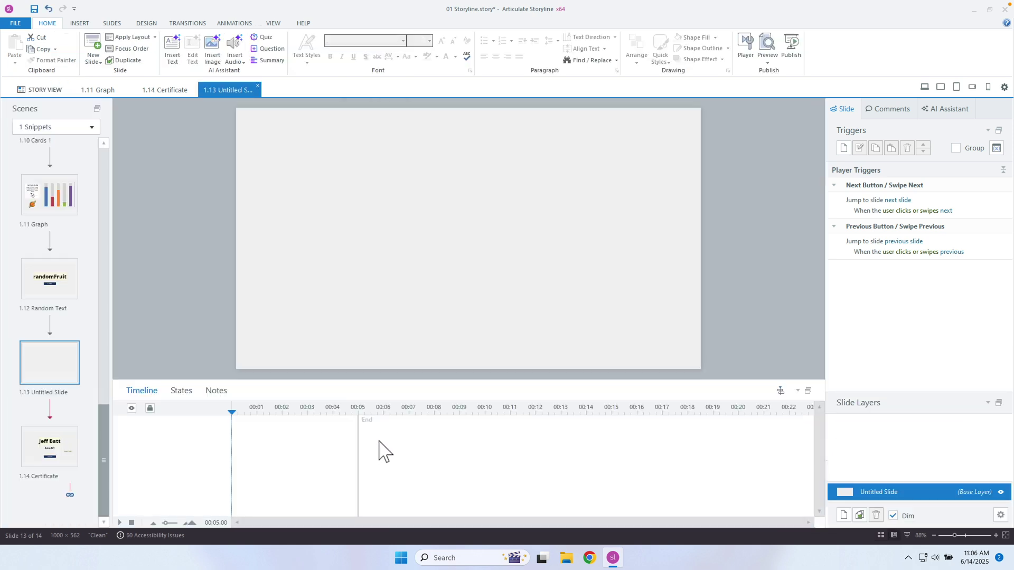
left_click(81, 24)
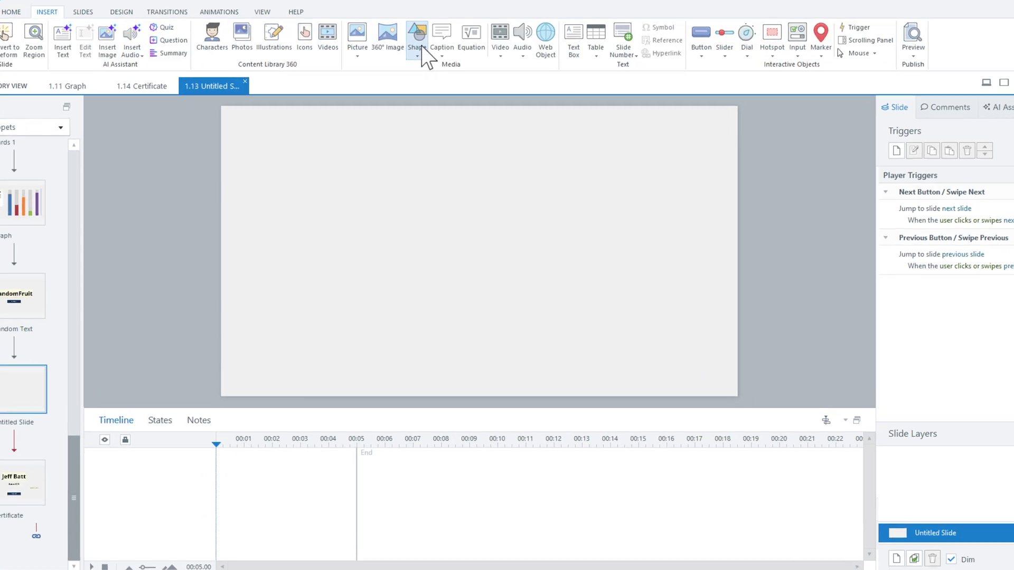
Draw a small rectangle and a triangle beside it on the blank slide
left_click(413, 49)
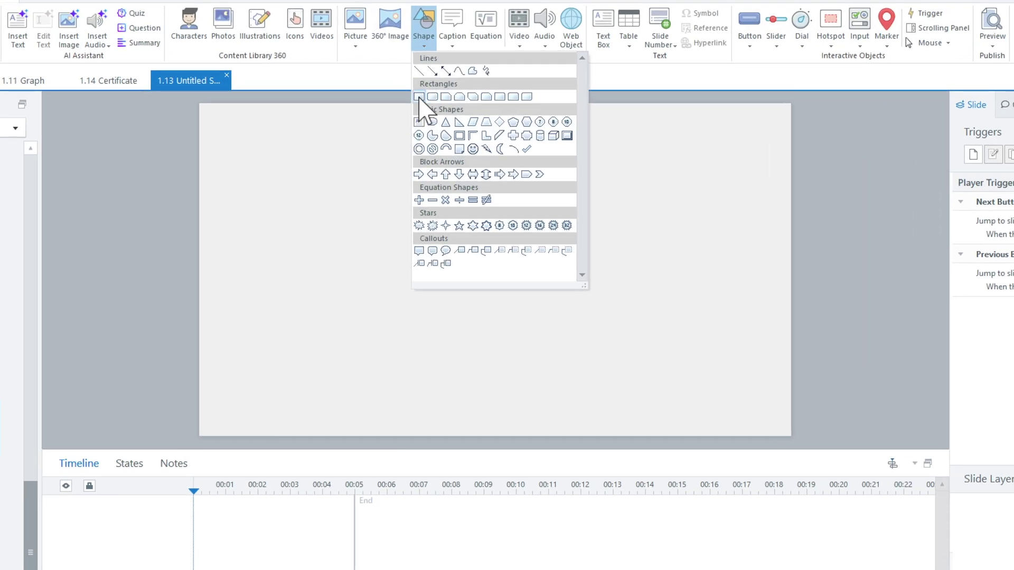
left_click(419, 96)
left_click_drag(320, 278, 370, 303)
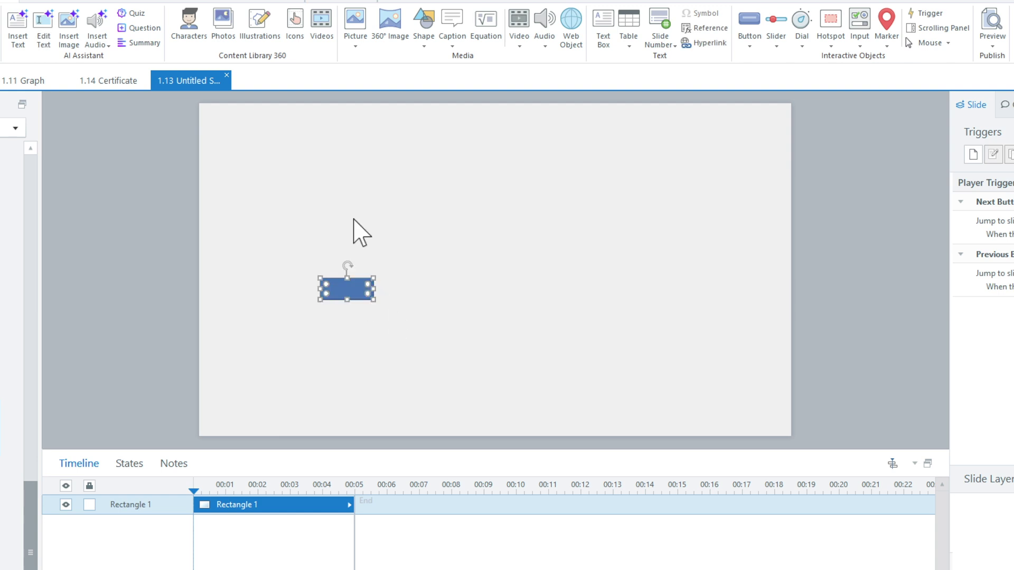
left_click(425, 37)
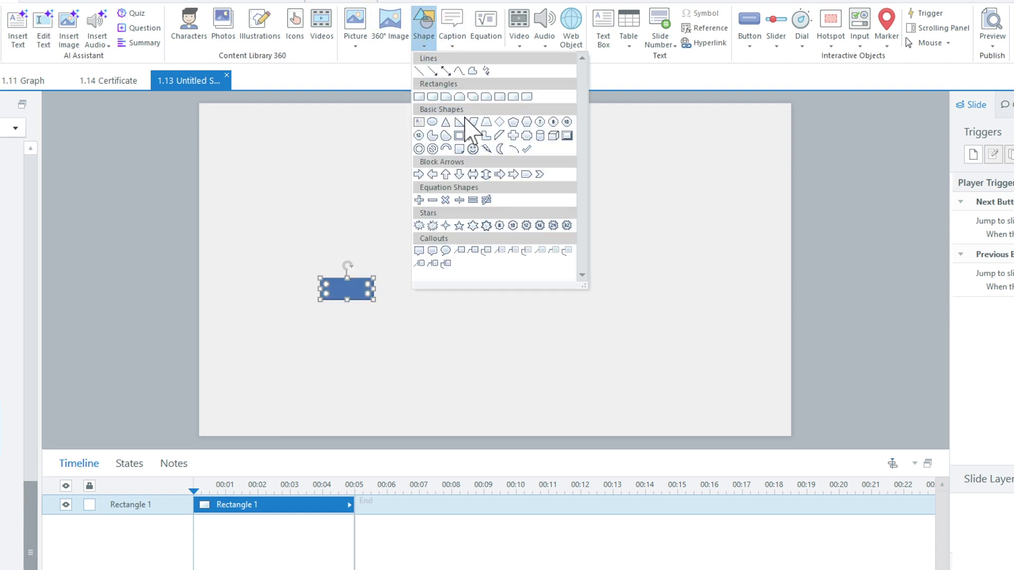
left_click(447, 122)
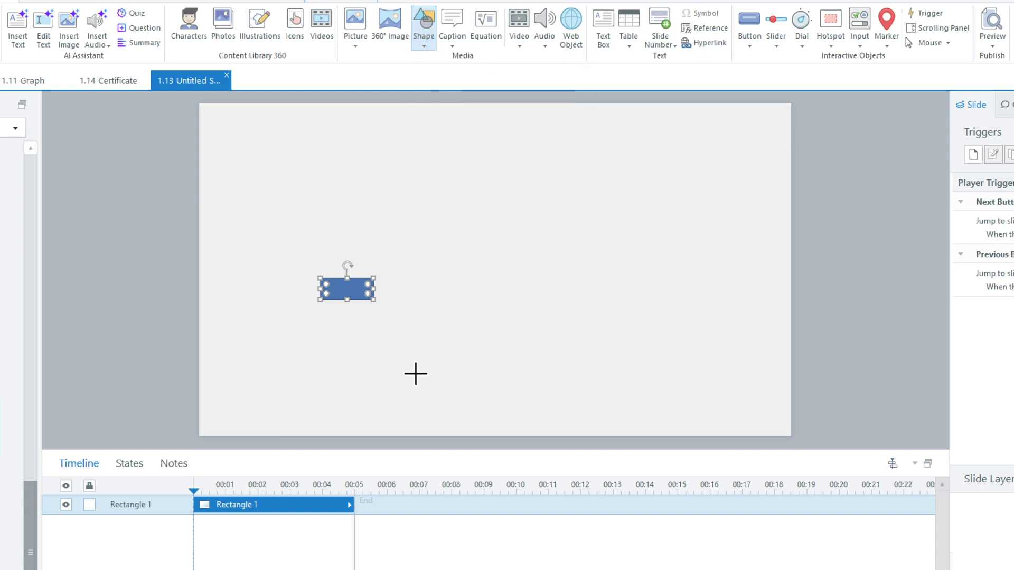
mouse_move(396, 255)
left_mouse_down()
mouse_move(444, 290)
mouse_move(427, 281)
left_mouse_up()
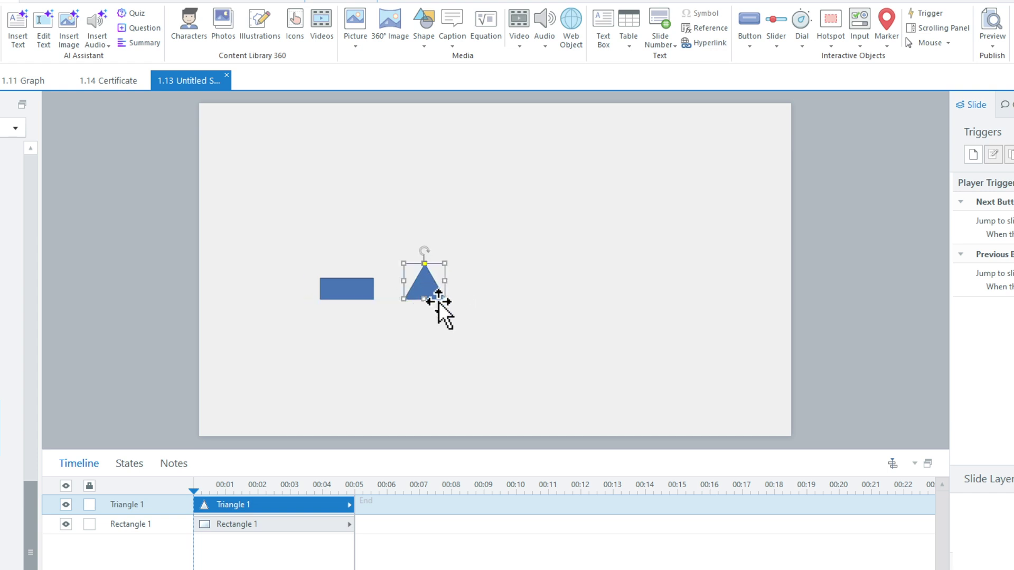
Flatten the rectangle into a thin bar, with the triangle at its right end pointing right
left_click(350, 288)
left_click_drag(375, 277, 386, 249)
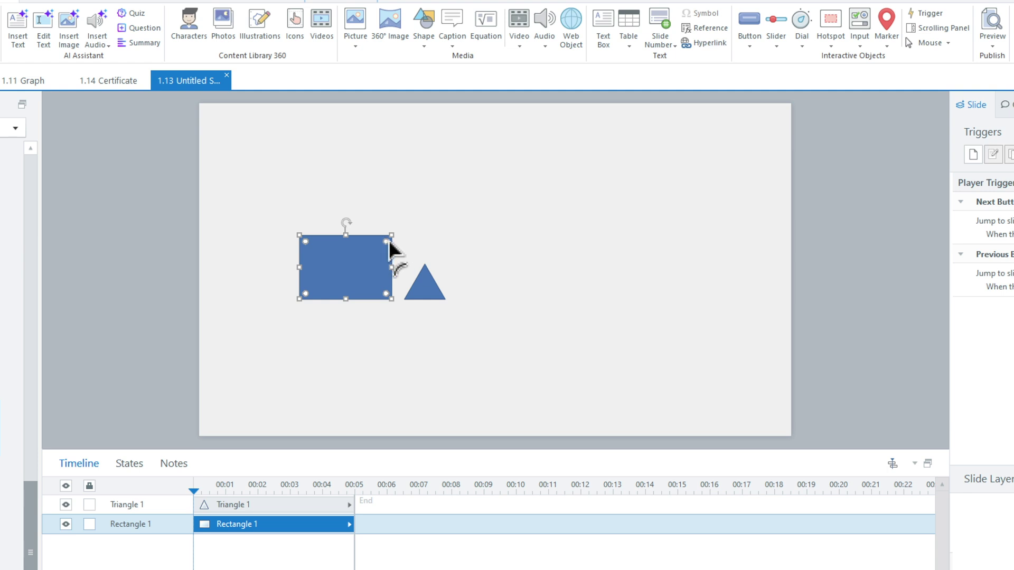
left_click_drag(385, 290, 326, 282)
left_click_drag(380, 285, 419, 324)
left_click_drag(346, 299, 392, 244)
left_click_drag(428, 286, 421, 244)
left_click_drag(417, 208, 395, 249)
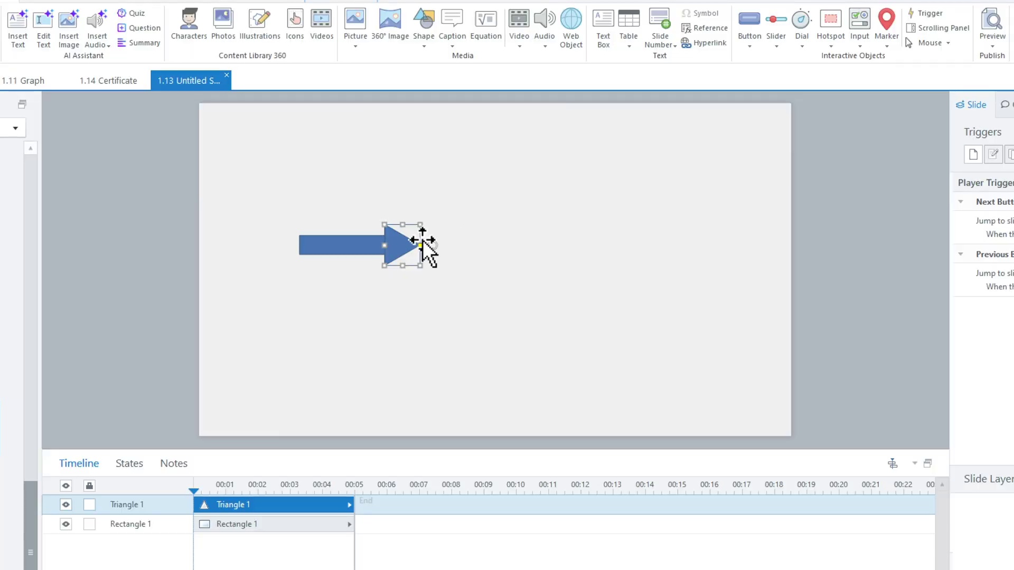
left_click(348, 252, "shift")
Union the bar and triangle into Merged Shape 1 and move the arrow right
right_click(351, 249)
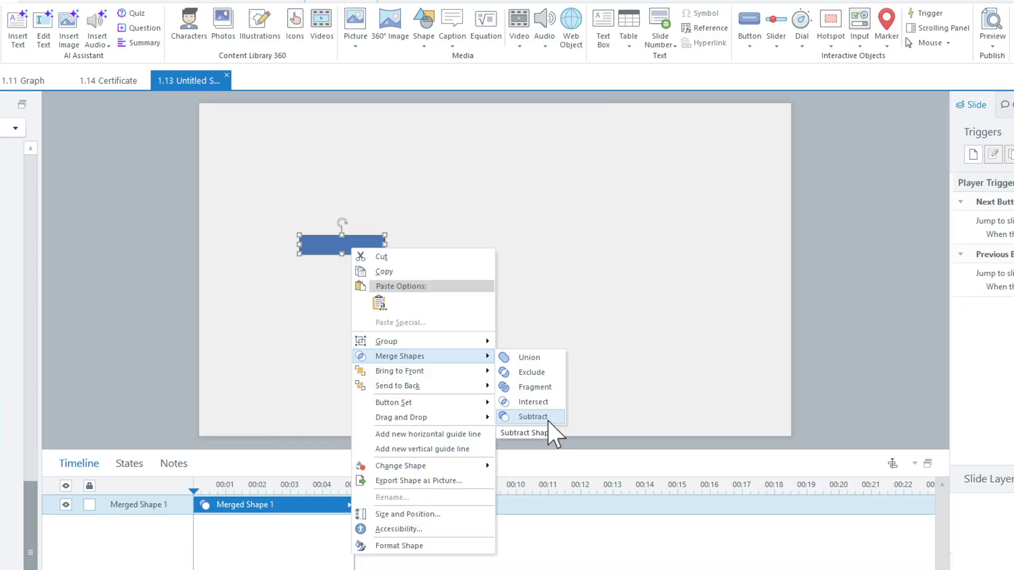
left_click(550, 361)
left_click_drag(398, 243, 551, 239)
left_click(589, 285)
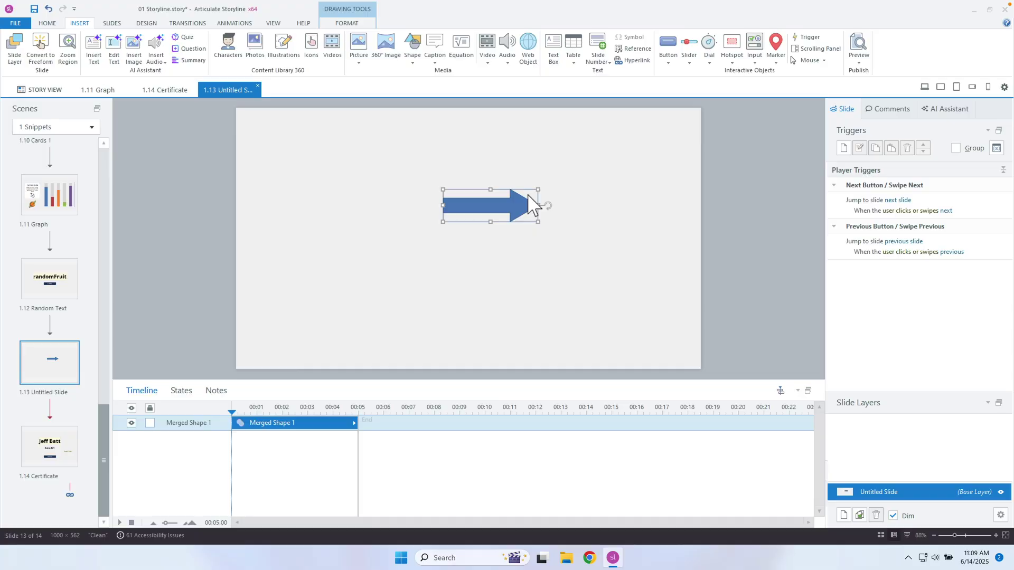
Delete the merged arrow and draw a large oval on the slide
key("Delete")
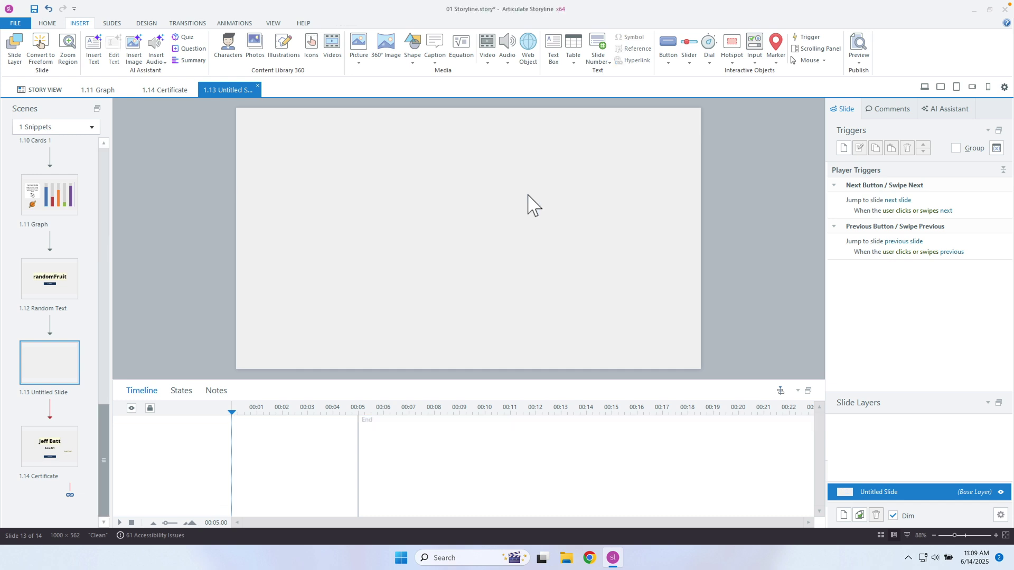
left_click(412, 47)
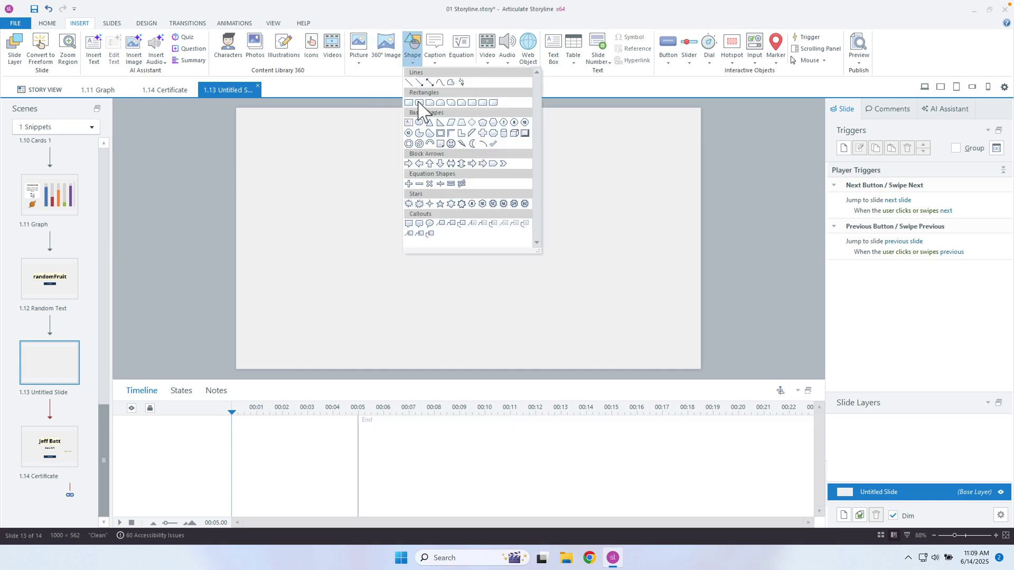
left_click(419, 132)
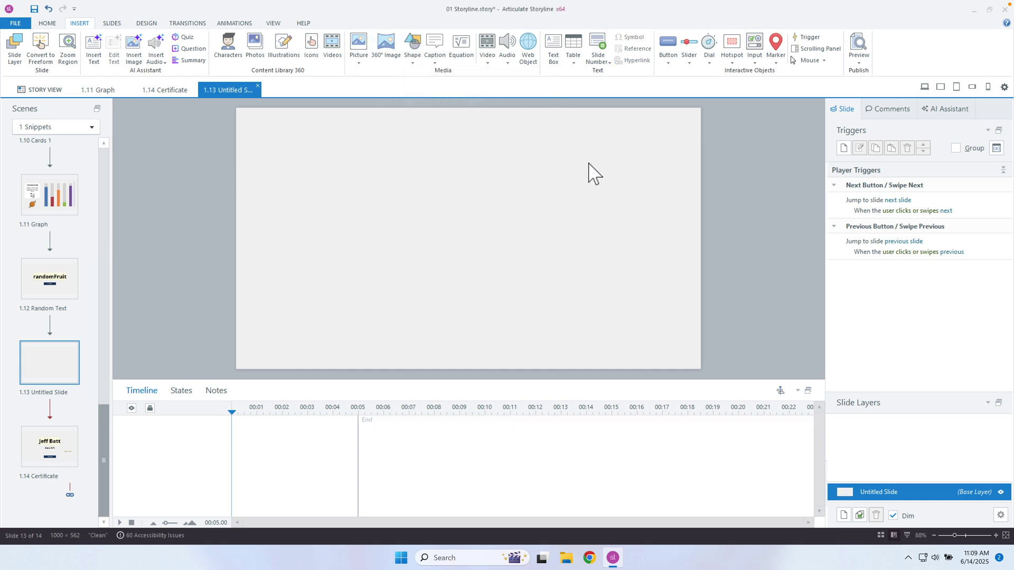
left_click(411, 59)
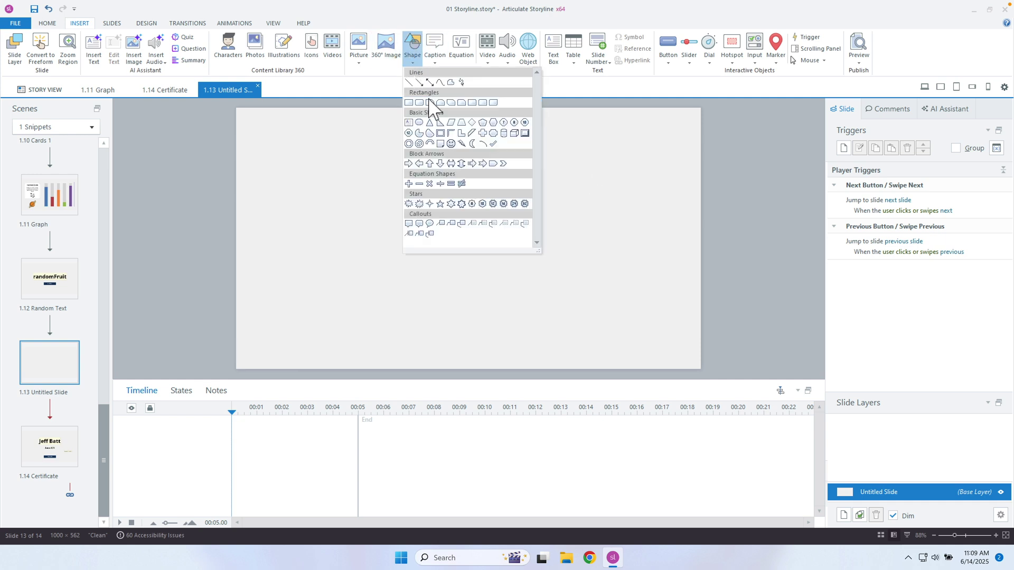
left_click(419, 122)
mouse_move(548, 107)
left_mouse_down()
mouse_move(714, 361)
mouse_move(769, 389)
left_mouse_up()
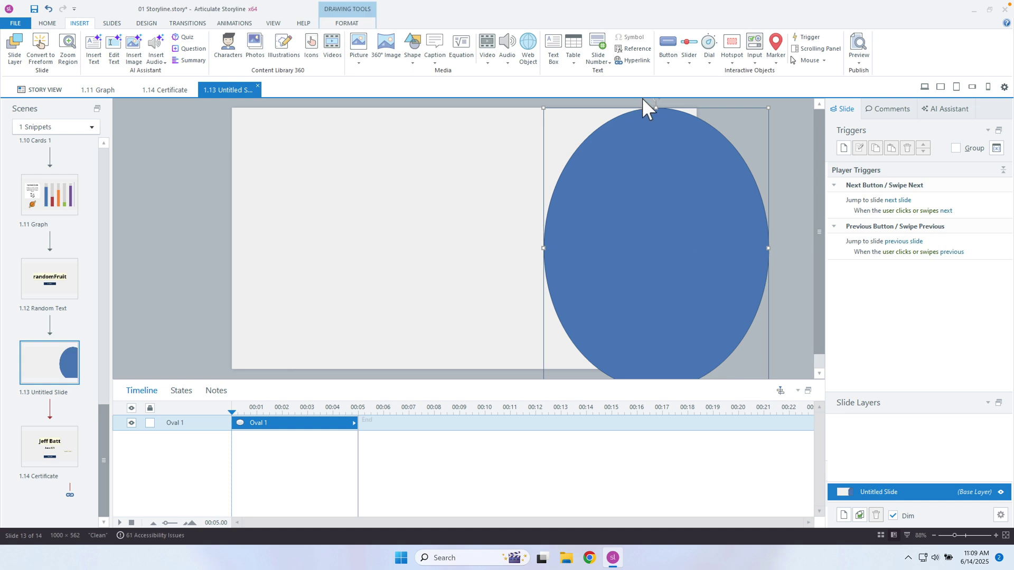
Resize the oval into a circle and position it over the slide's right edge
left_click_drag(656, 104, 658, 93)
left_click_drag(541, 261, 477, 263)
left_click_drag(576, 260, 578, 260)
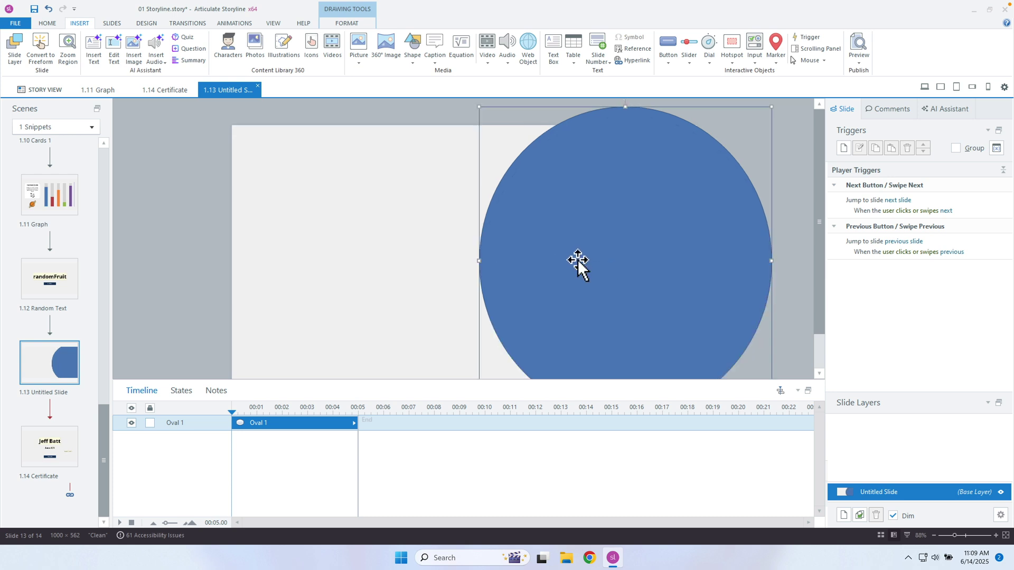
mouse_move(823, 236)
left_mouse_down()
mouse_move(815, 303)
mouse_move(822, 225)
left_mouse_up()
left_click_drag(674, 256, 698, 258)
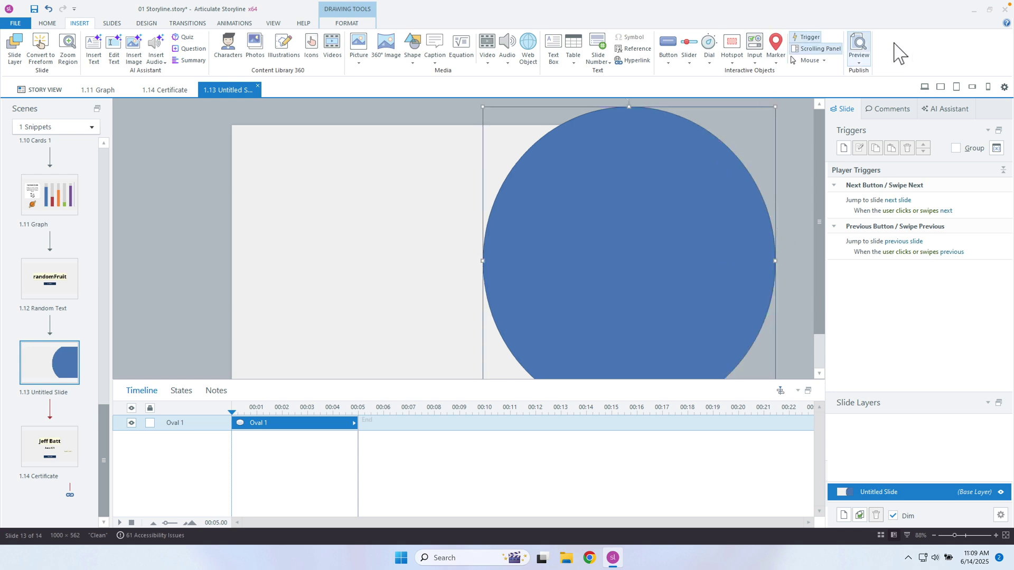
left_click(860, 65)
left_click(872, 73)
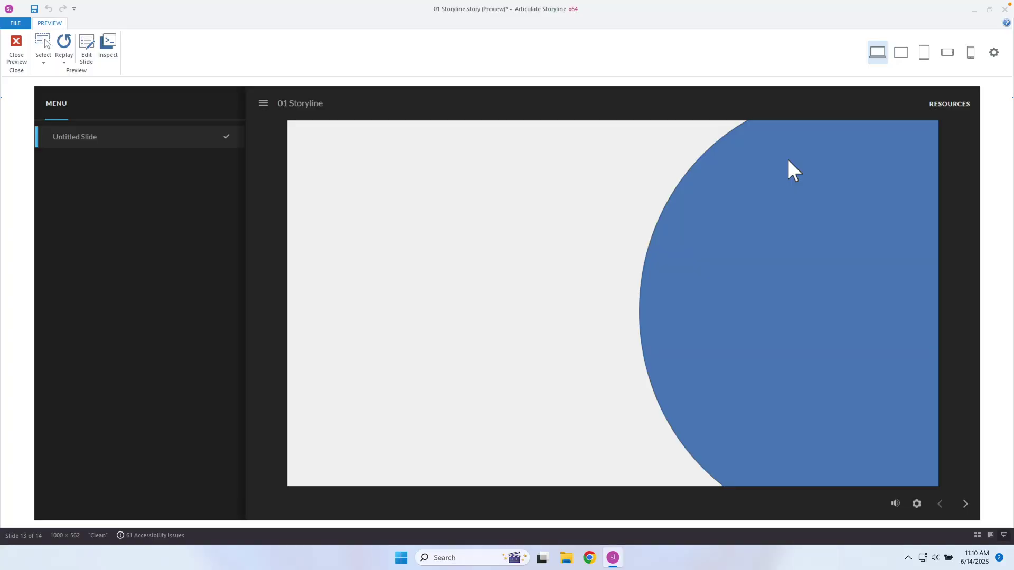
left_click(16, 46)
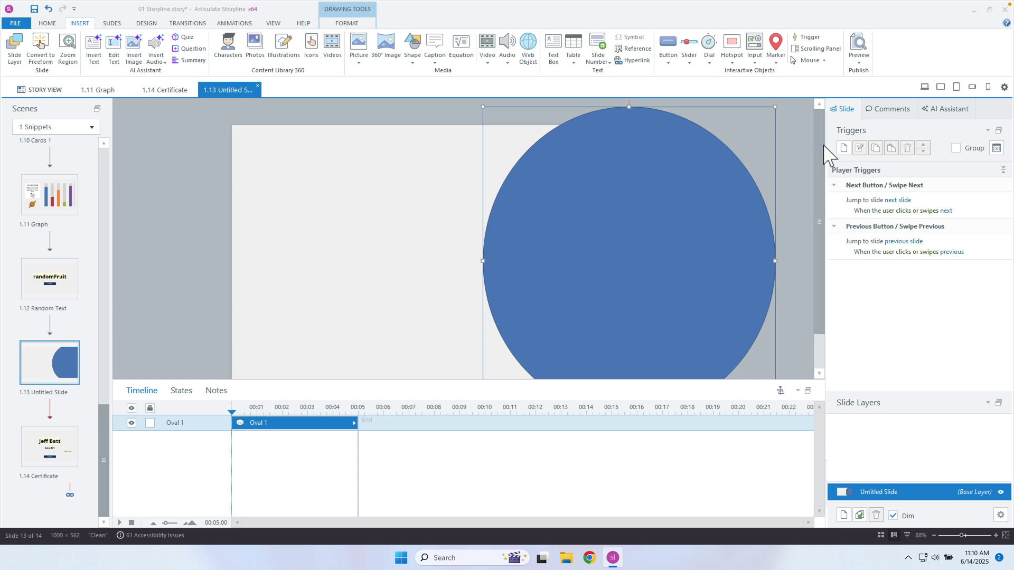
Save the project and set the view zoom to 66%
key("ctrl+s")
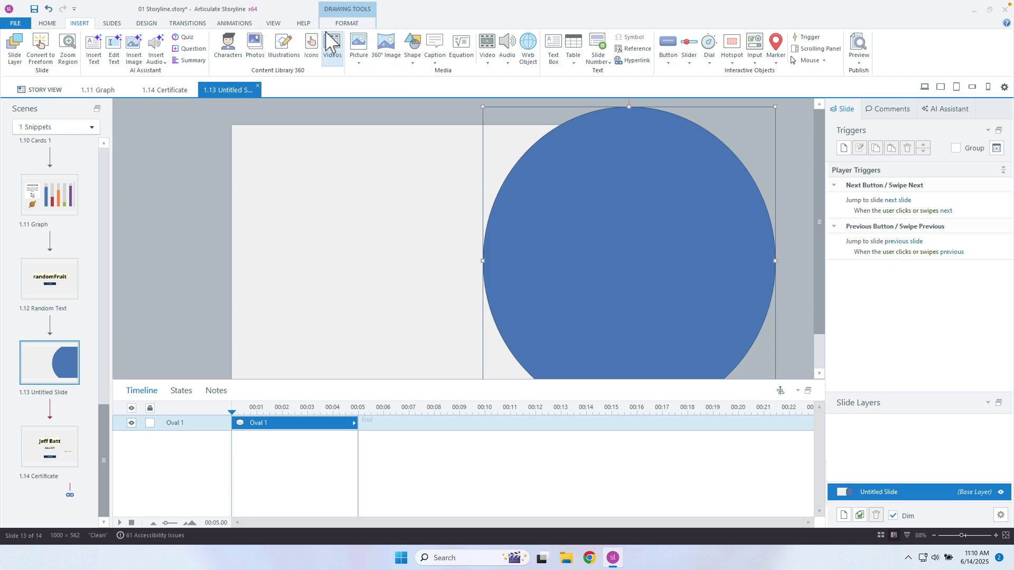
left_click(304, 24)
left_click(275, 24)
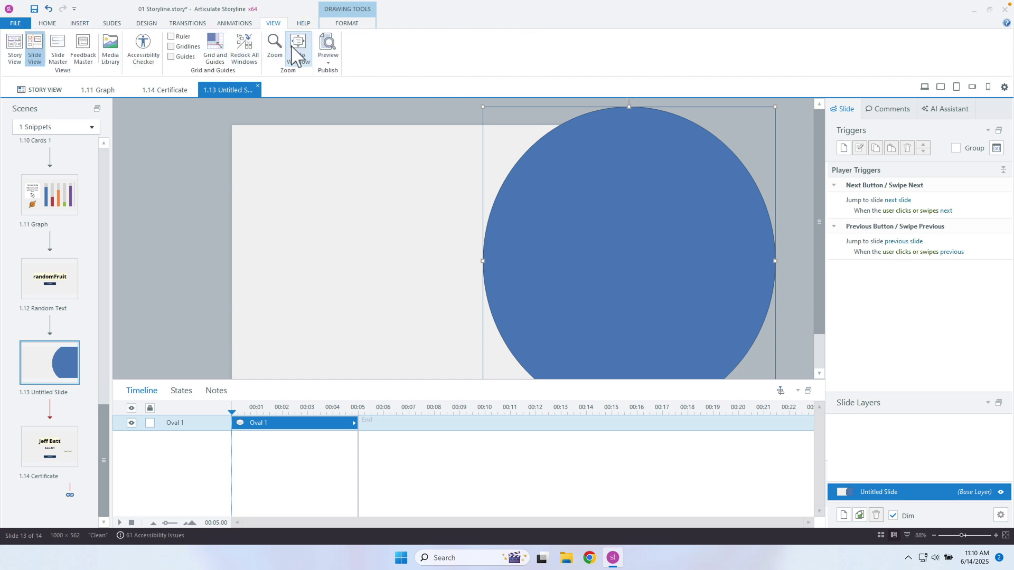
left_click(274, 50)
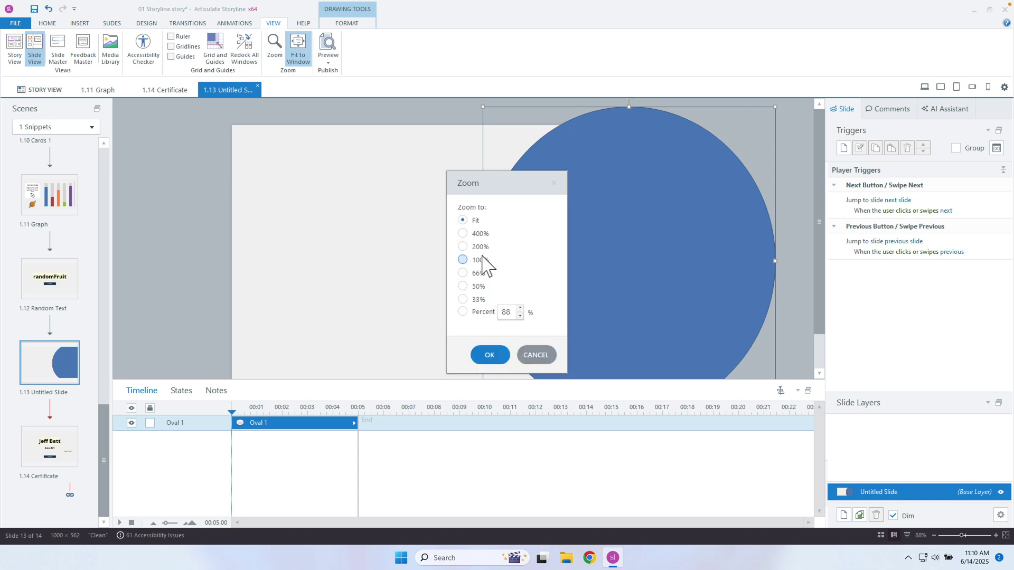
left_click(476, 274)
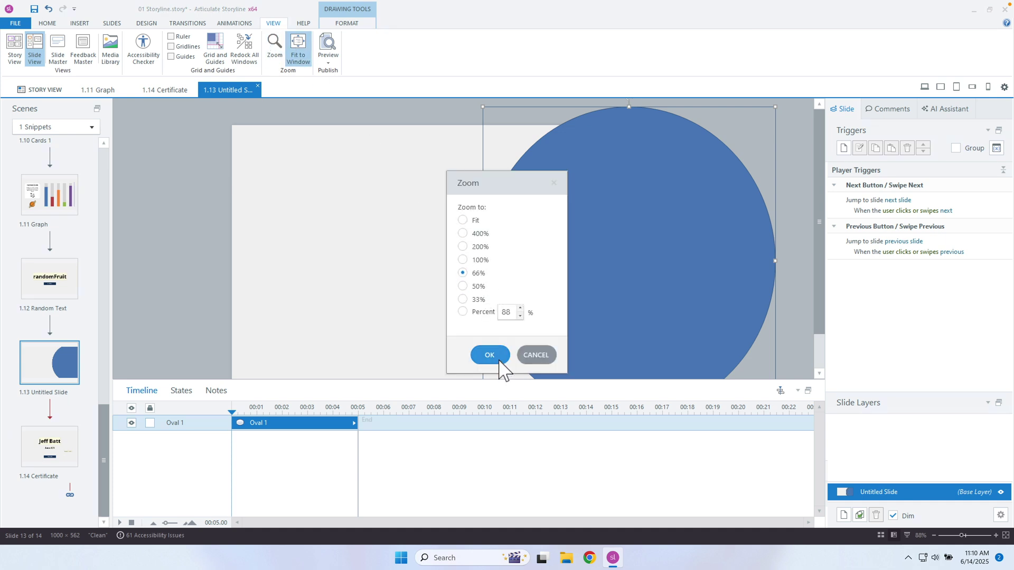
left_click(499, 353)
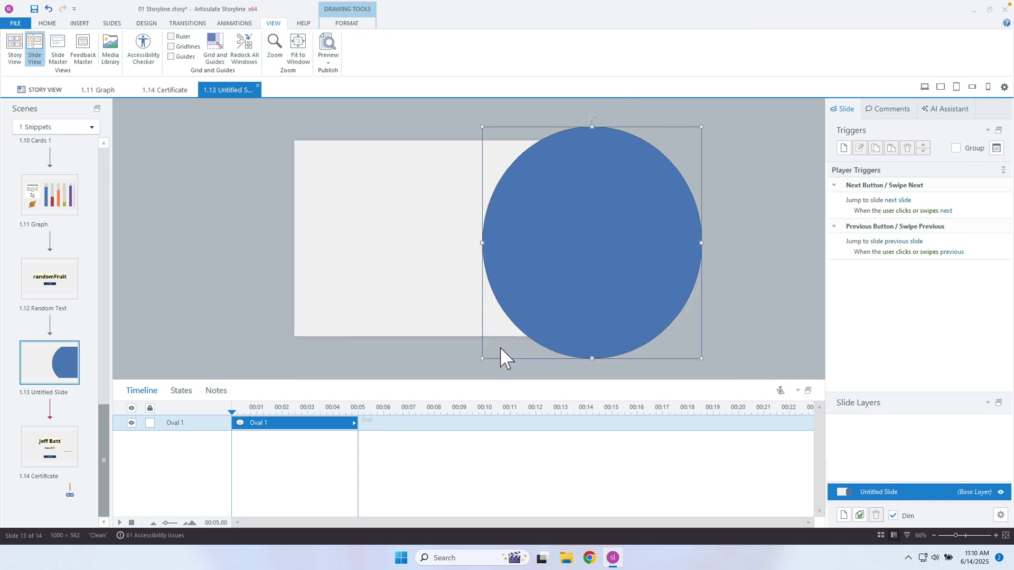
left_click(292, 105)
left_click(79, 23)
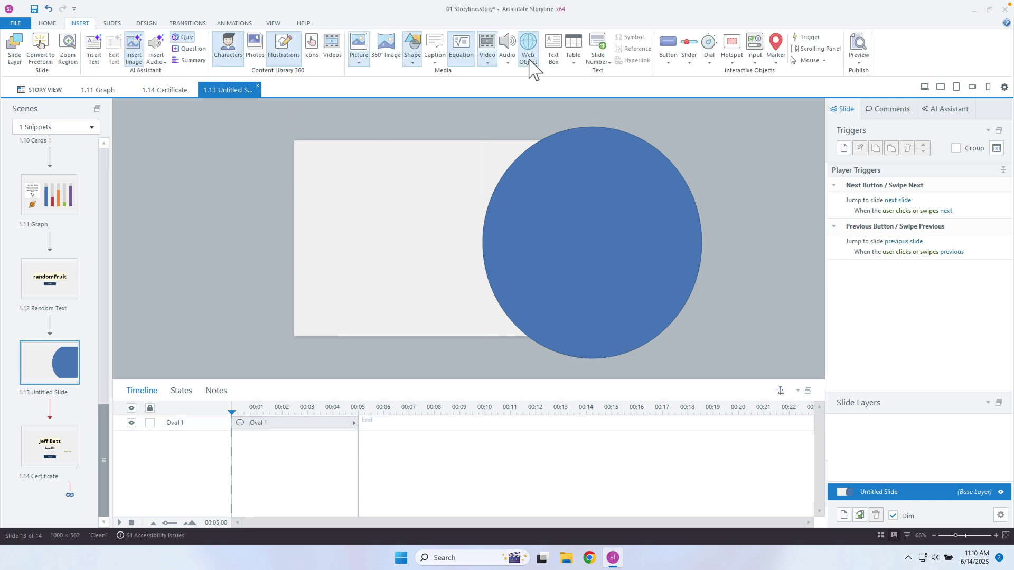
Draw a wide rectangle across the top of the circle
left_click(412, 53)
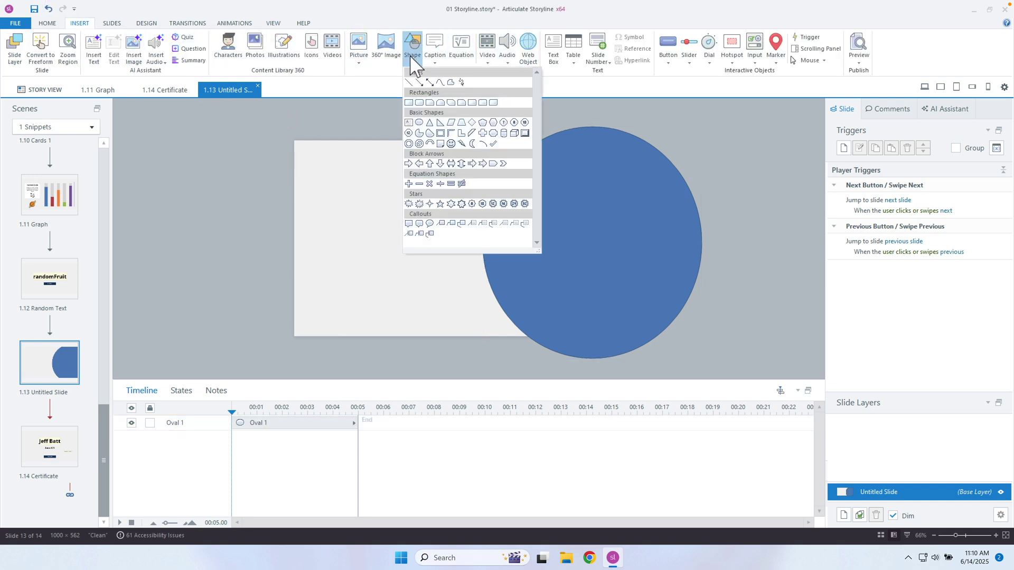
left_click(409, 103)
left_click_drag(404, 114, 658, 140)
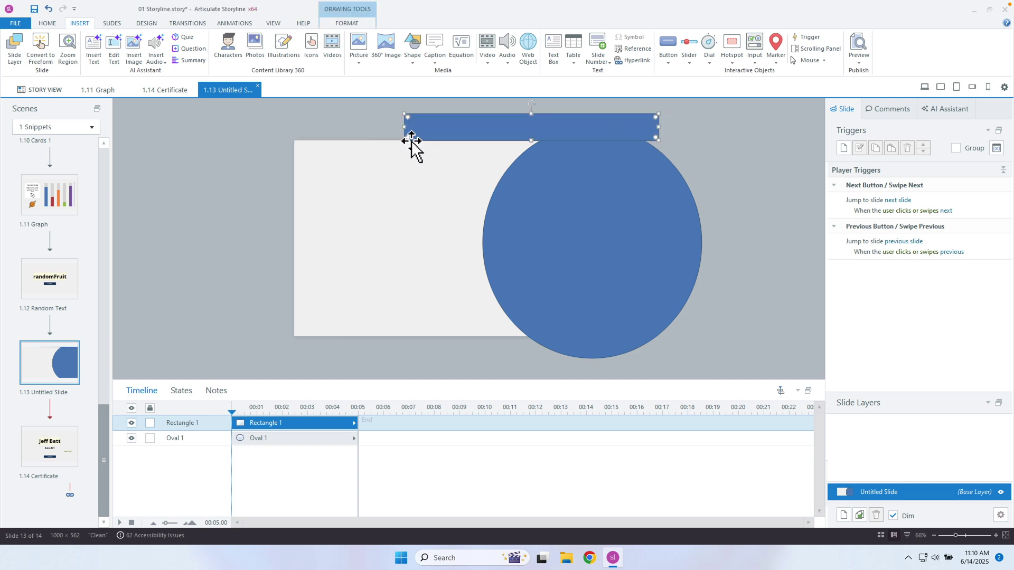
Subtract the rectangle from the circle with Merge Shapes > Subtract
left_click(644, 161, "shift")
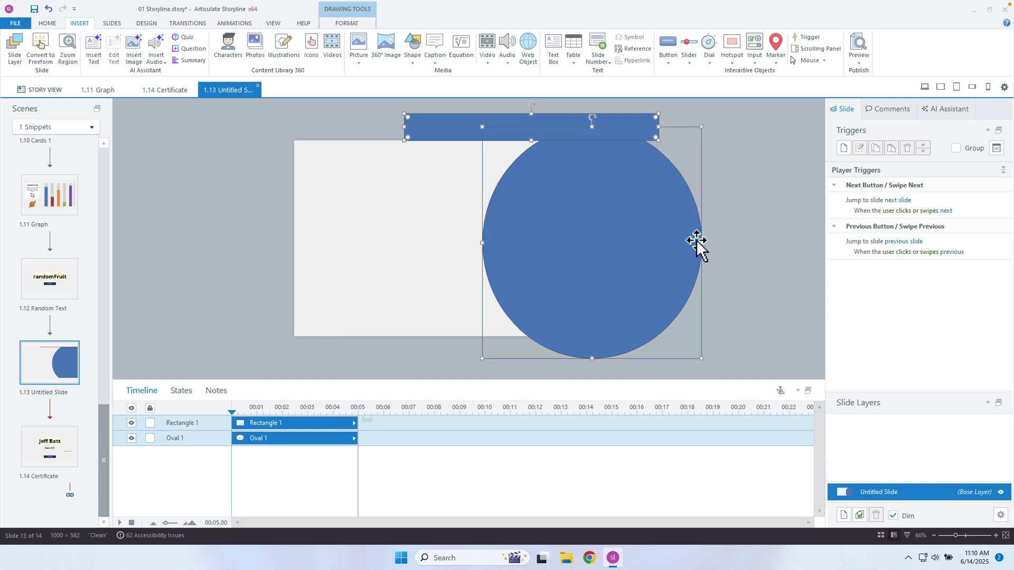
right_click(660, 206)
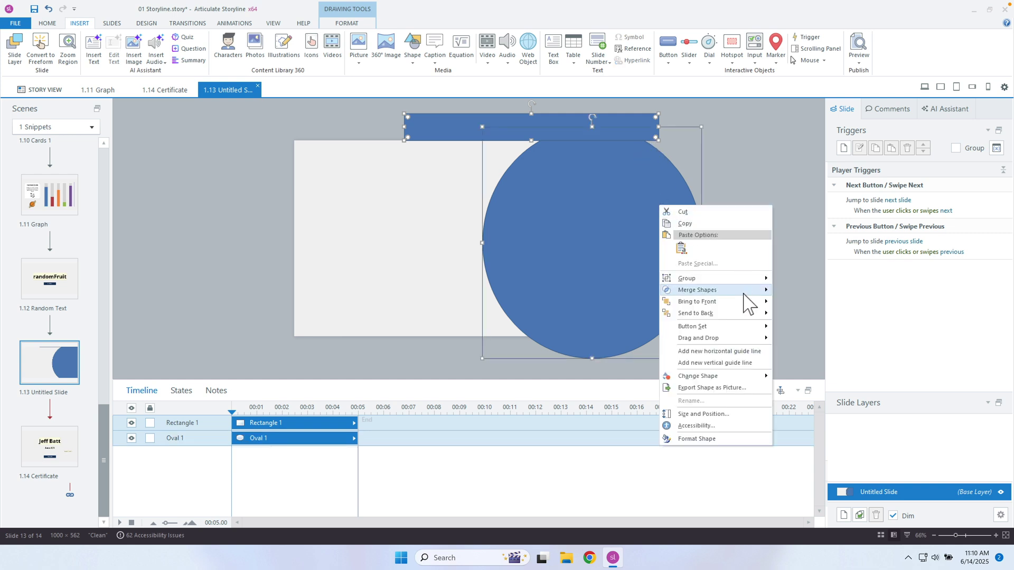
mouse_move(747, 290)
left_click(809, 336)
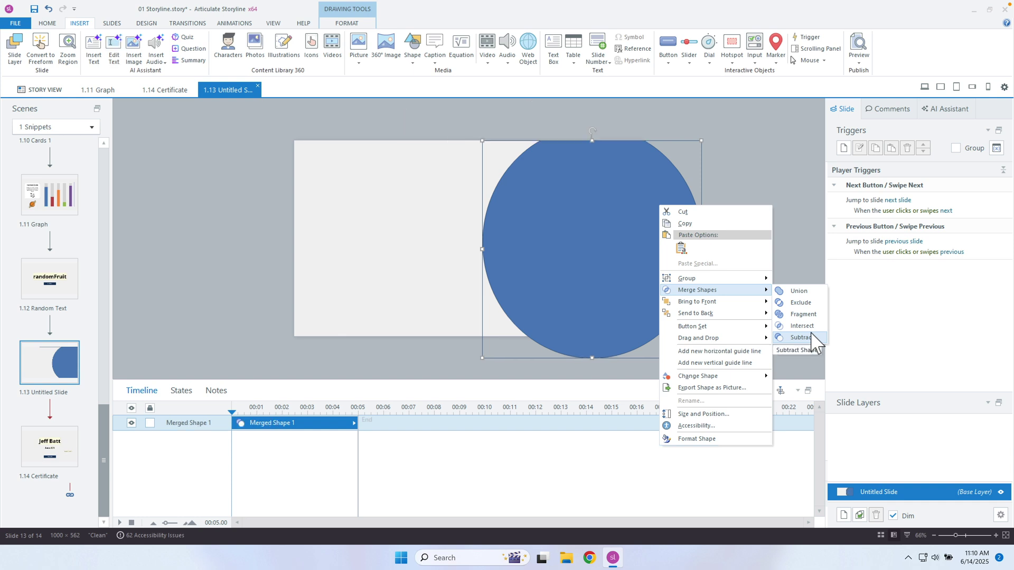
left_click(810, 336)
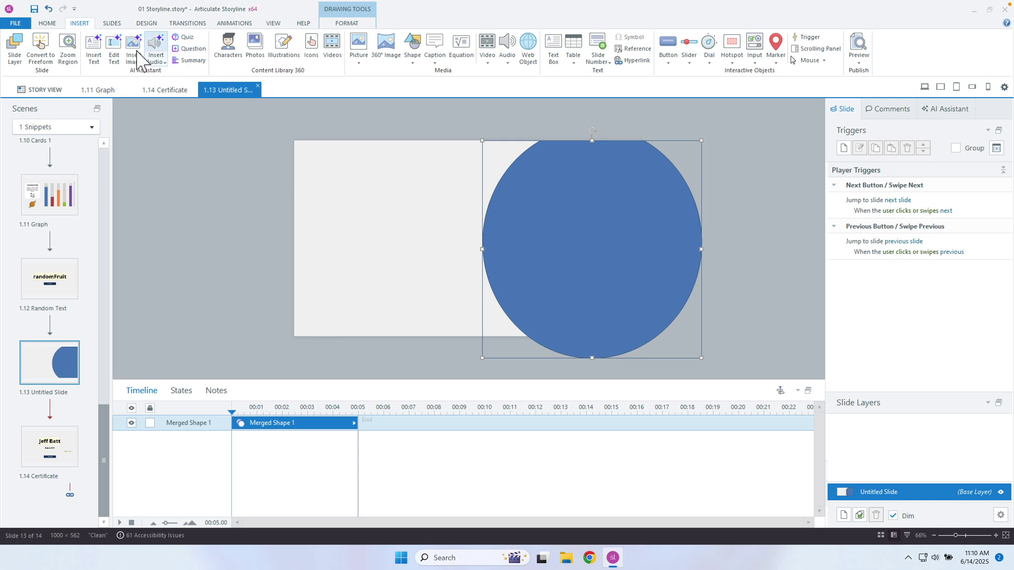
Draw a rectangle and stretch it into a tall bar over the circle's right side
left_click(411, 57)
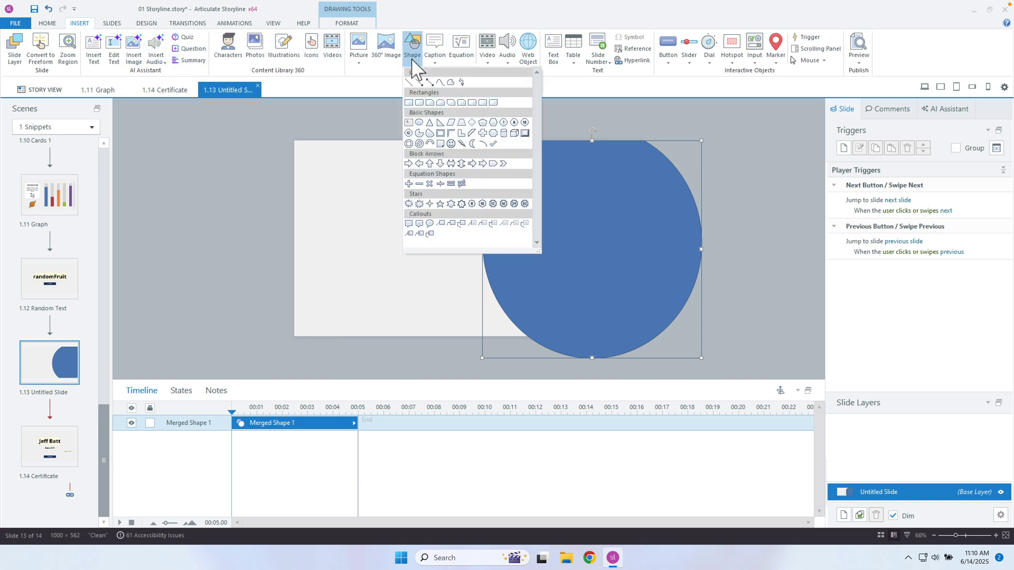
left_click(409, 103)
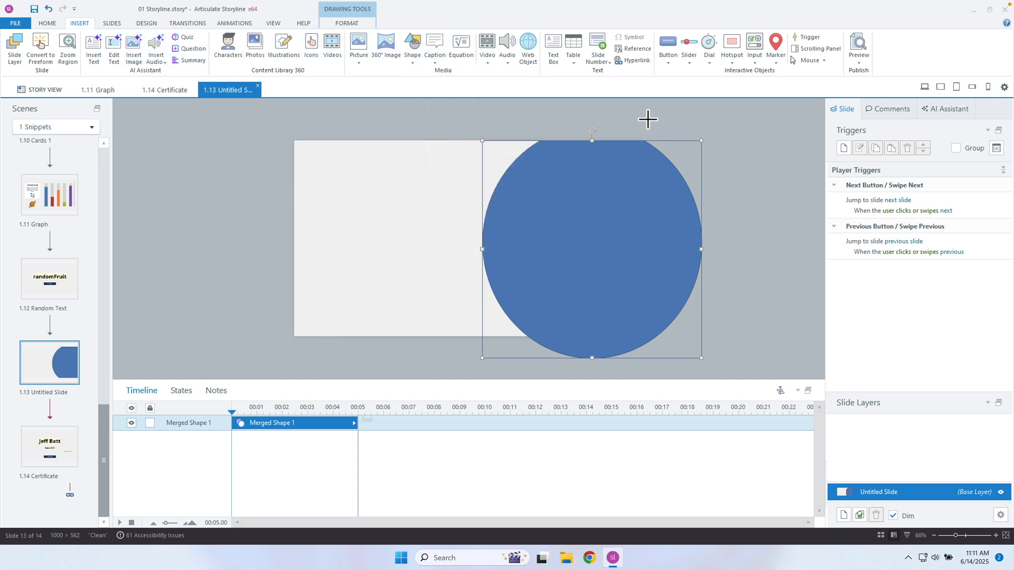
left_click(635, 118)
mouse_move(623, 130)
left_mouse_down()
mouse_move(640, 149)
mouse_move(632, 319)
mouse_move(640, 374)
left_mouse_up()
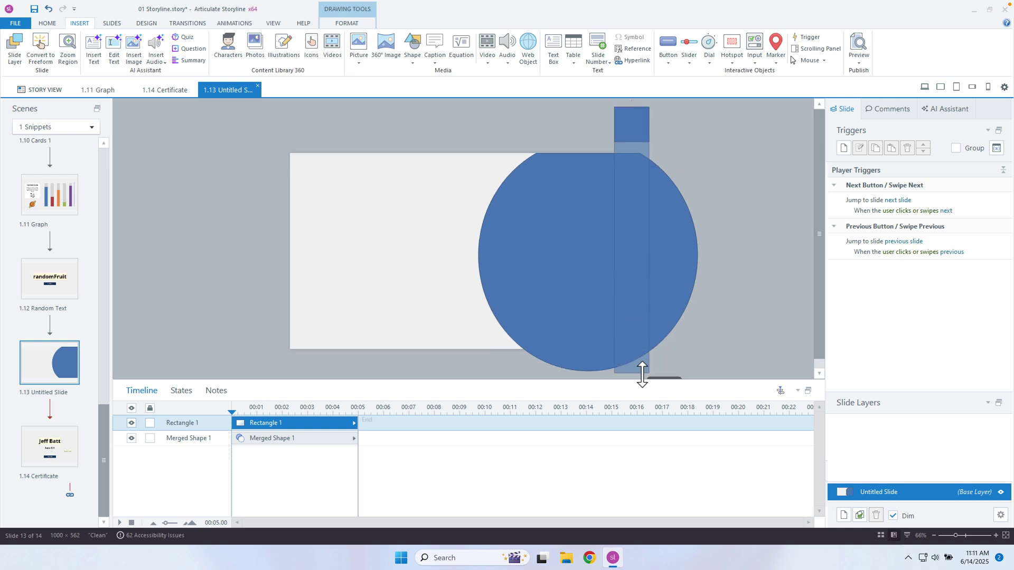
left_click_drag(632, 250, 631, 216)
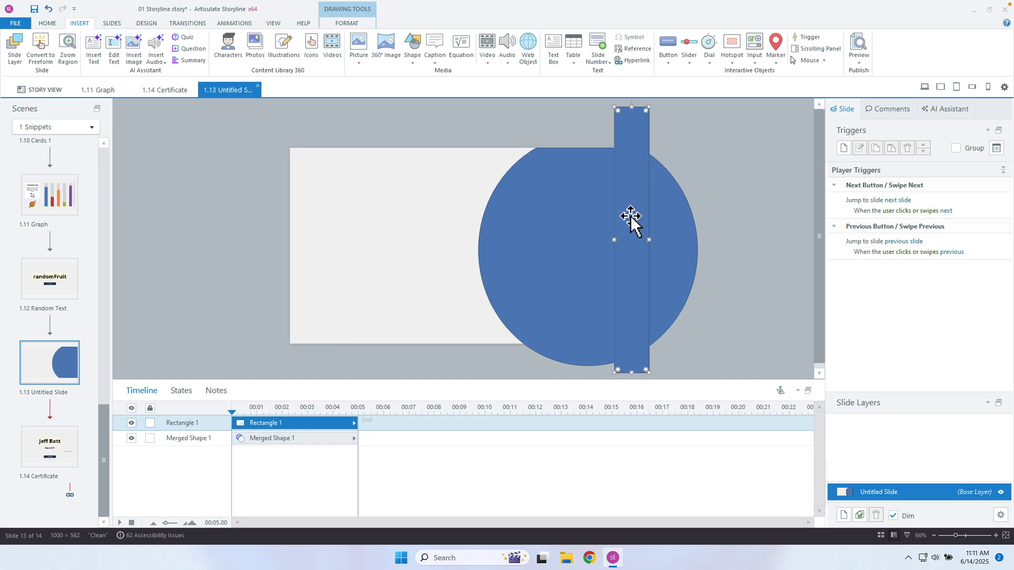
Subtract the tall bar from the circle, then undo the result
left_click(669, 218, "shift")
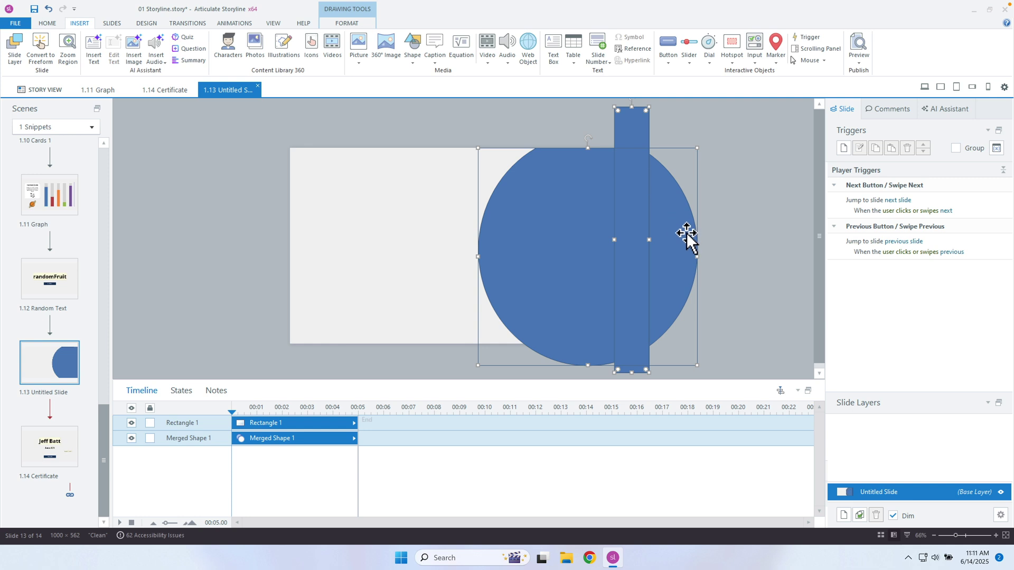
right_click(680, 233)
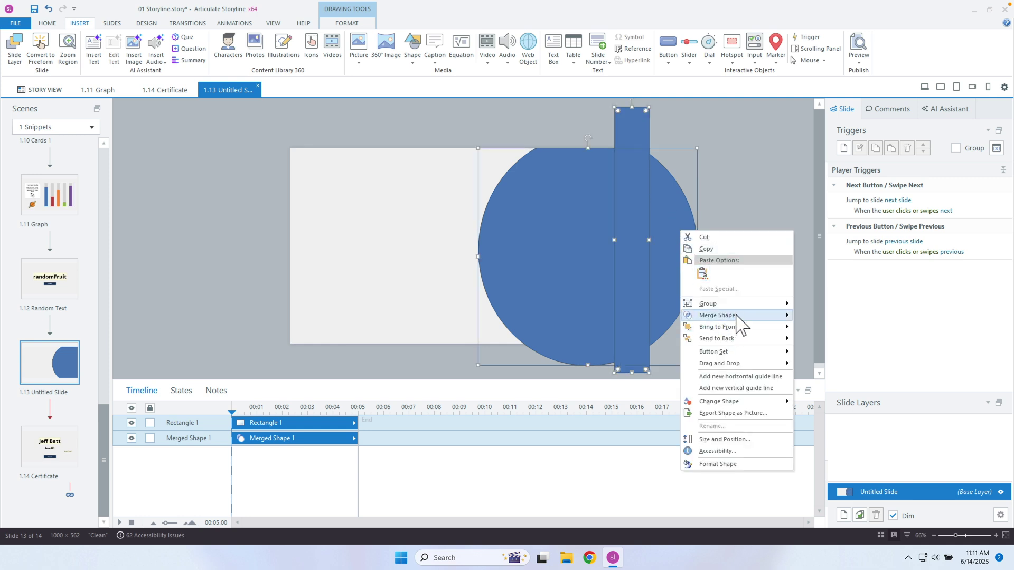
mouse_move(776, 316)
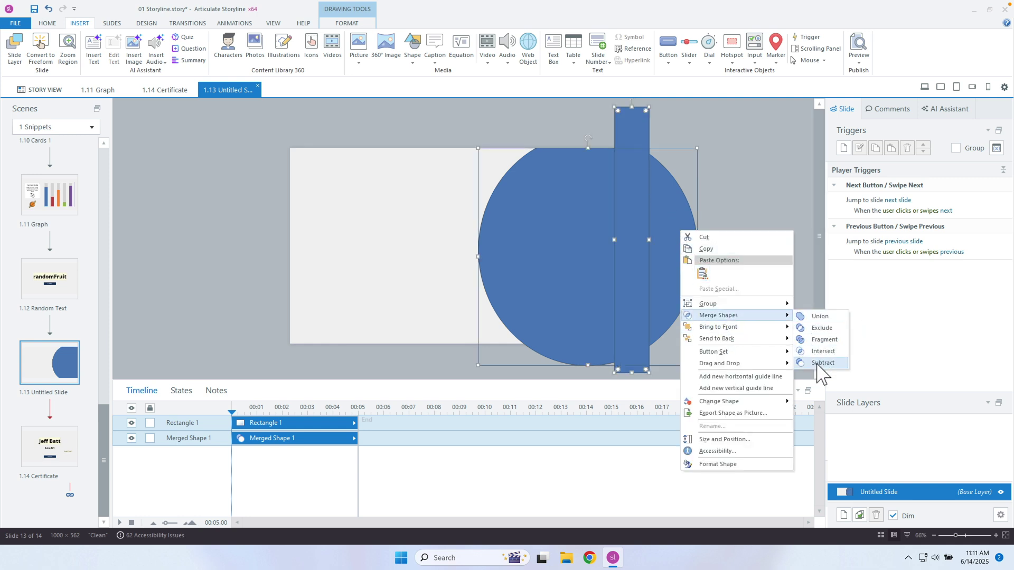
left_click(810, 367)
left_click(739, 281)
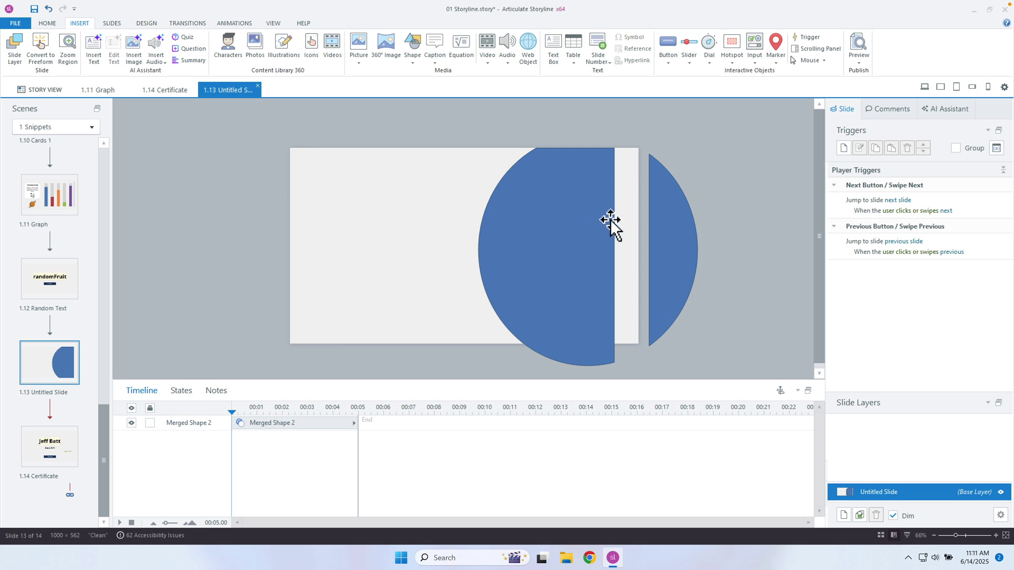
left_click(667, 218)
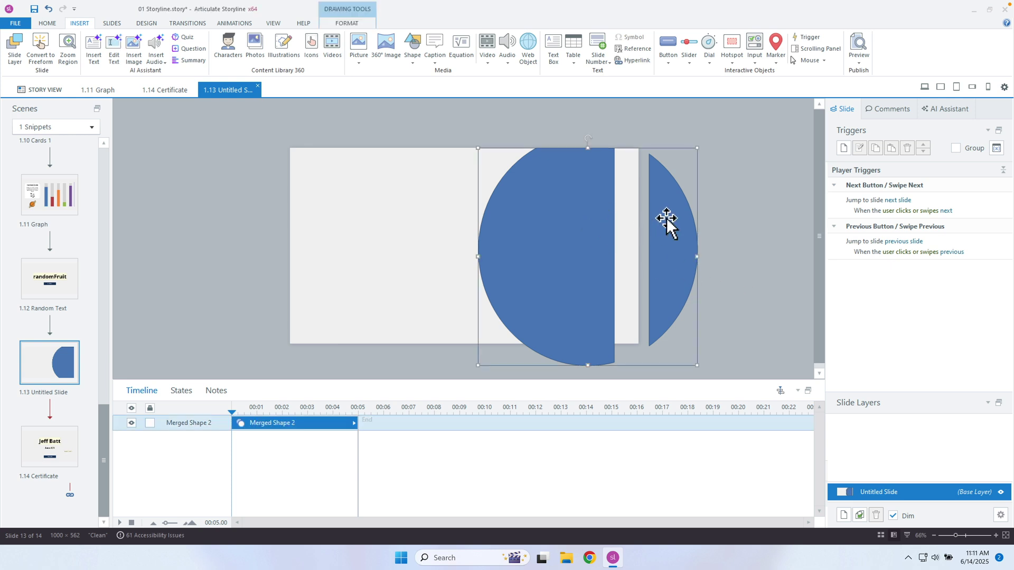
key("ctrl+z")
Shift the bar further right and subtract it from the circle again
left_click(667, 217)
left_click(692, 170)
mouse_move(641, 170)
left_mouse_down()
mouse_move(673, 172)
mouse_move(652, 164)
left_mouse_up()
left_click(691, 241, "shift")
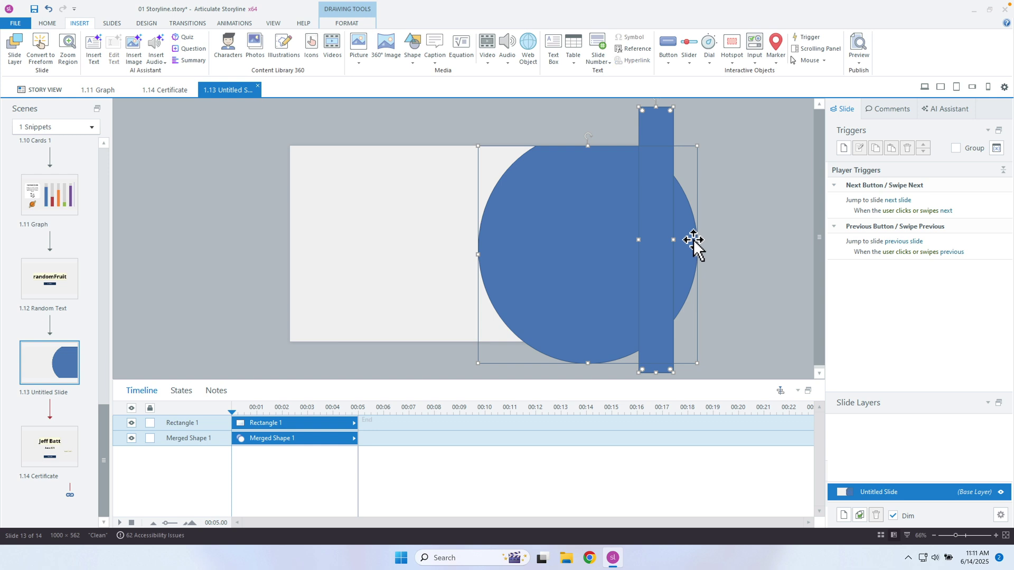
right_click(693, 240)
left_click(829, 369)
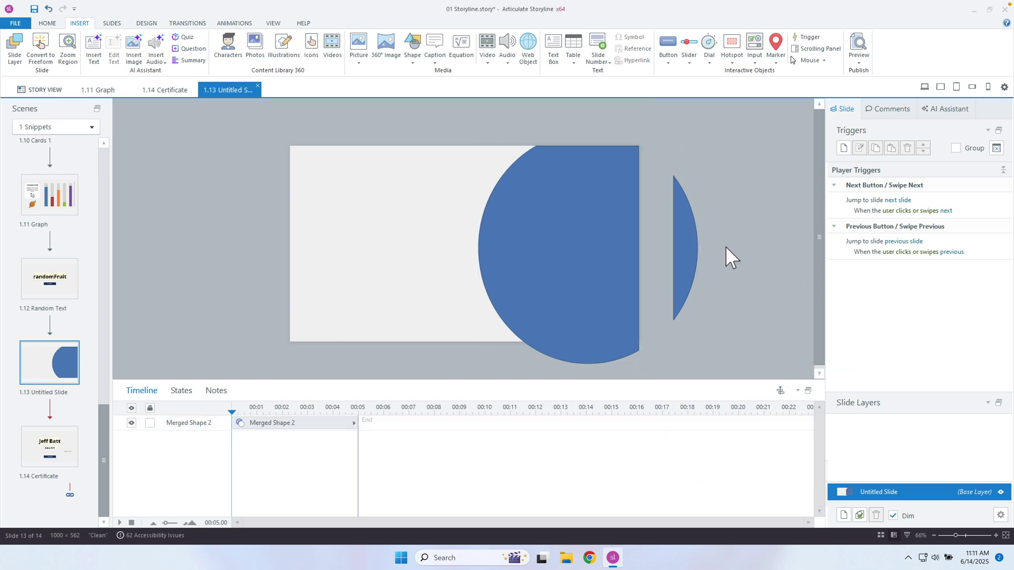
left_click(689, 235)
Undo, widen the bar past the circle's right edge, and subtract it to leave Merged Shape 2
key("ctrl+z")
left_click(736, 222)
left_click(654, 225)
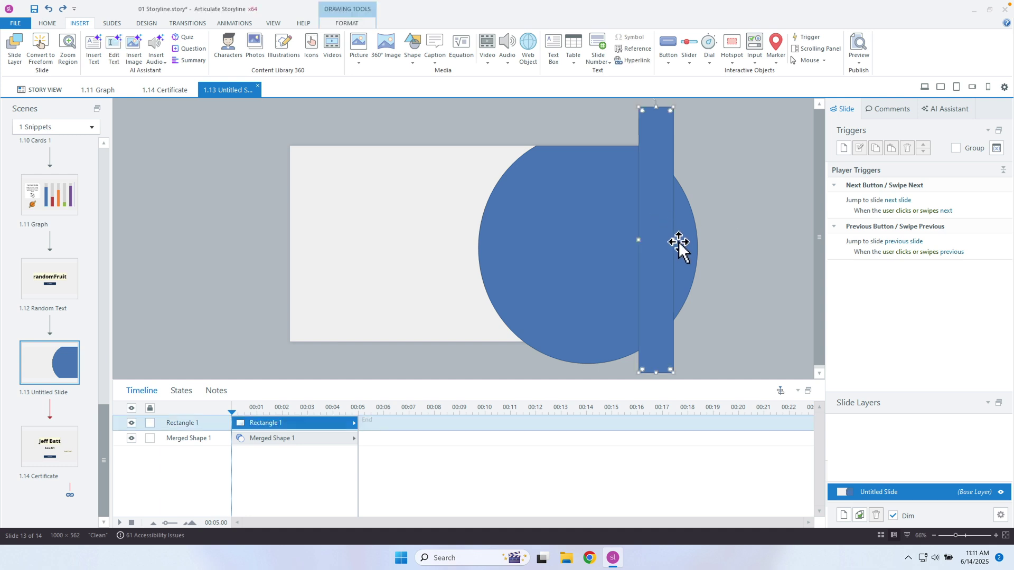
left_click_drag(673, 241, 708, 239)
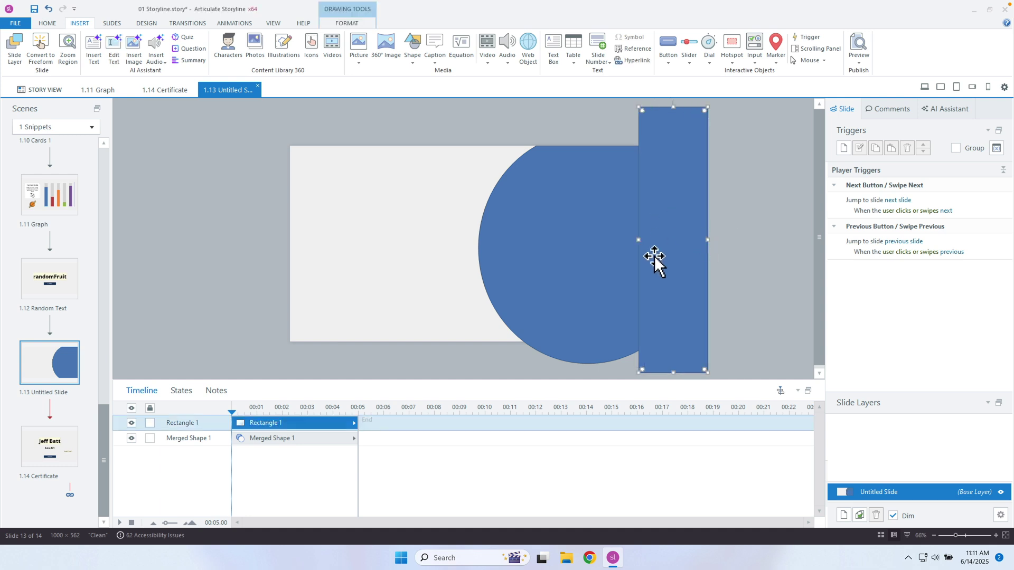
left_click(615, 214, "shift")
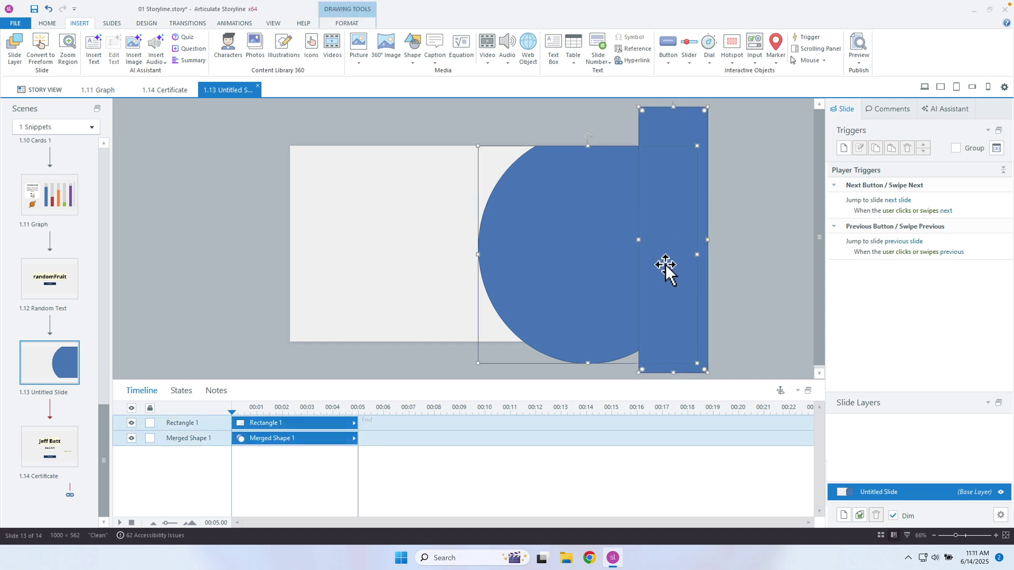
right_click(613, 230)
mouse_move(705, 317)
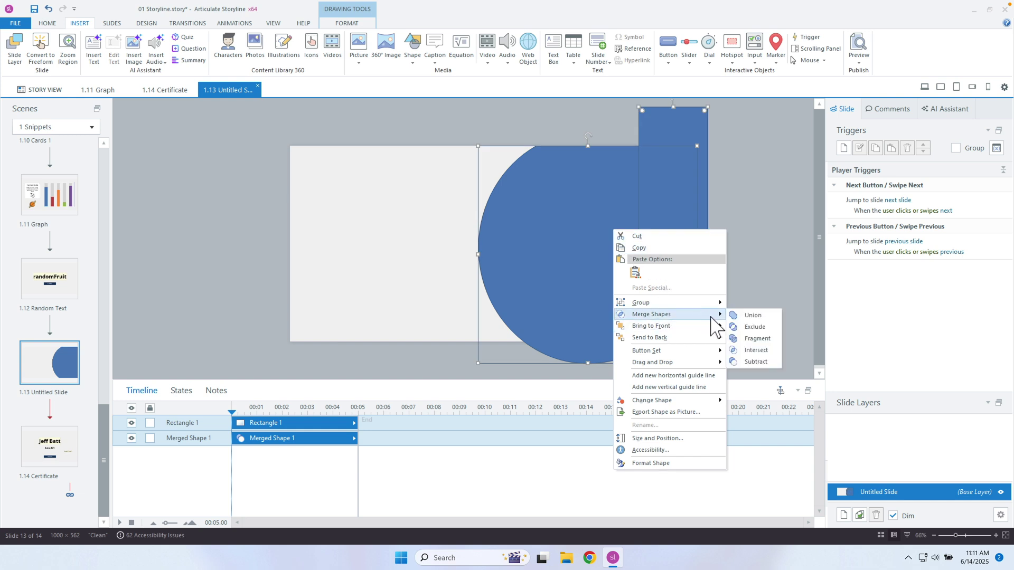
left_click(757, 362)
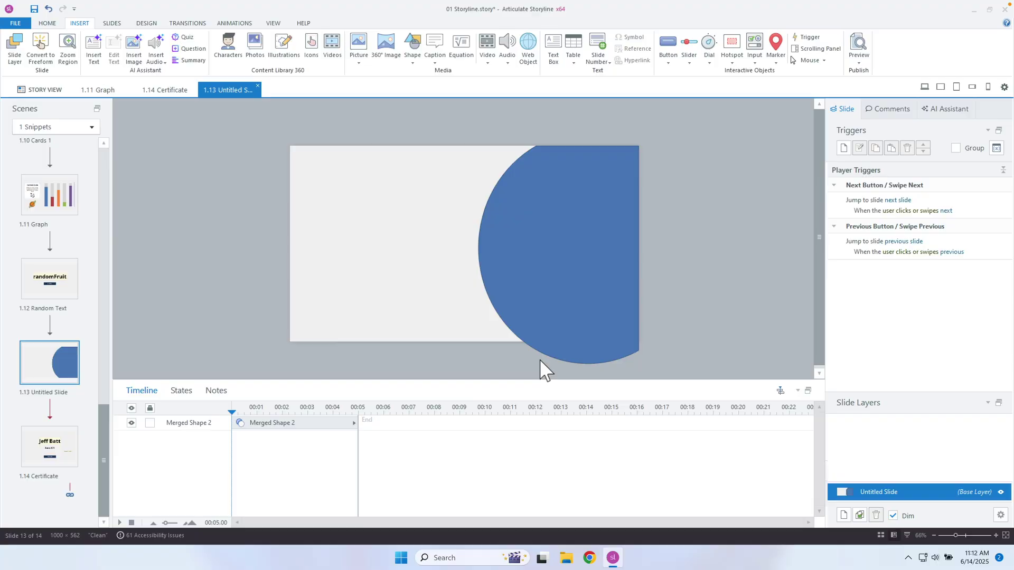
Delete the half-circle and all other shapes from the slide
left_click(575, 229)
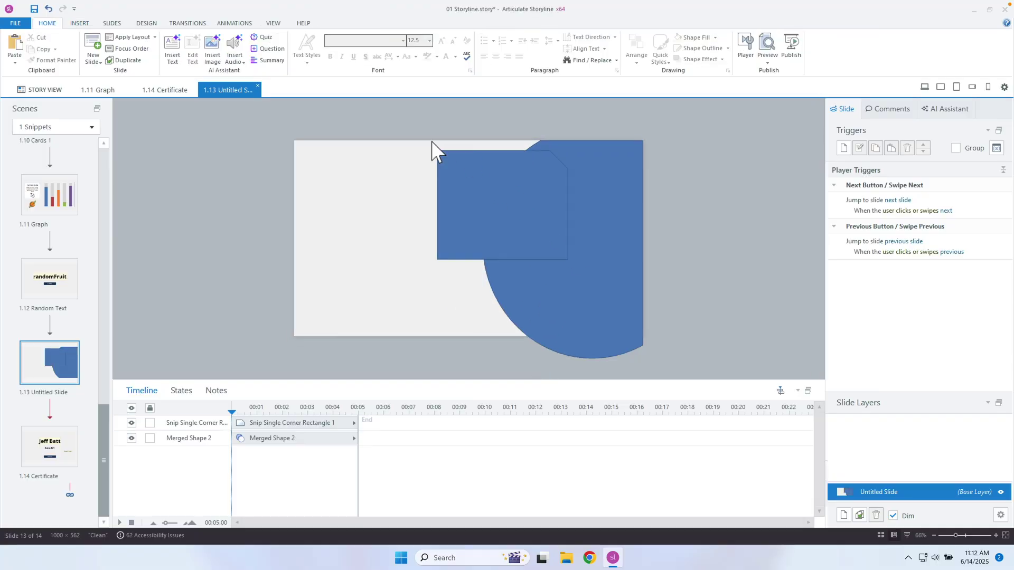
mouse_move(400, 127)
left_mouse_down()
mouse_move(731, 394)
mouse_move(710, 375)
left_mouse_up()
key("Delete")
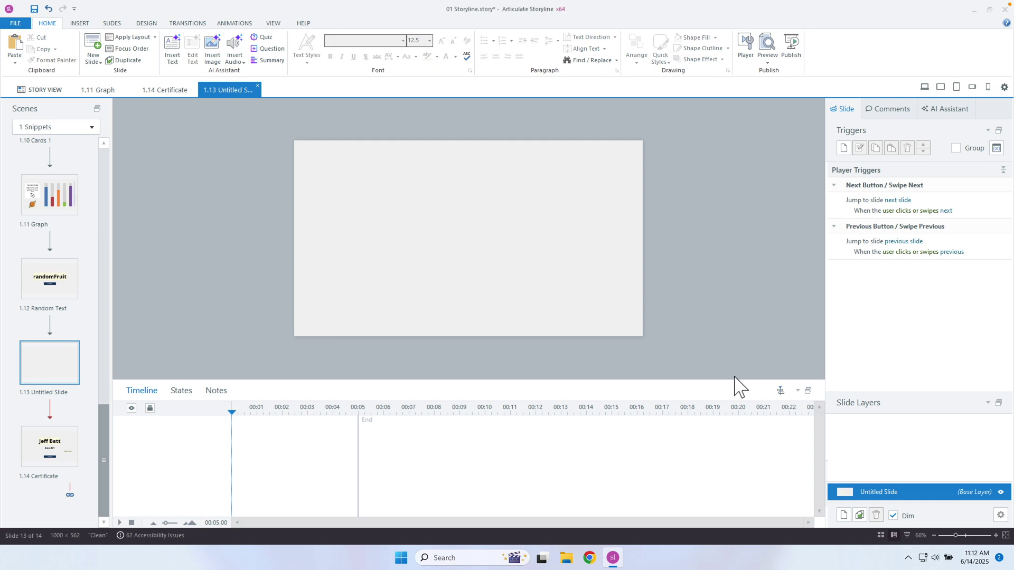
Draw a rectangle near the centre of the slide
left_click(80, 23)
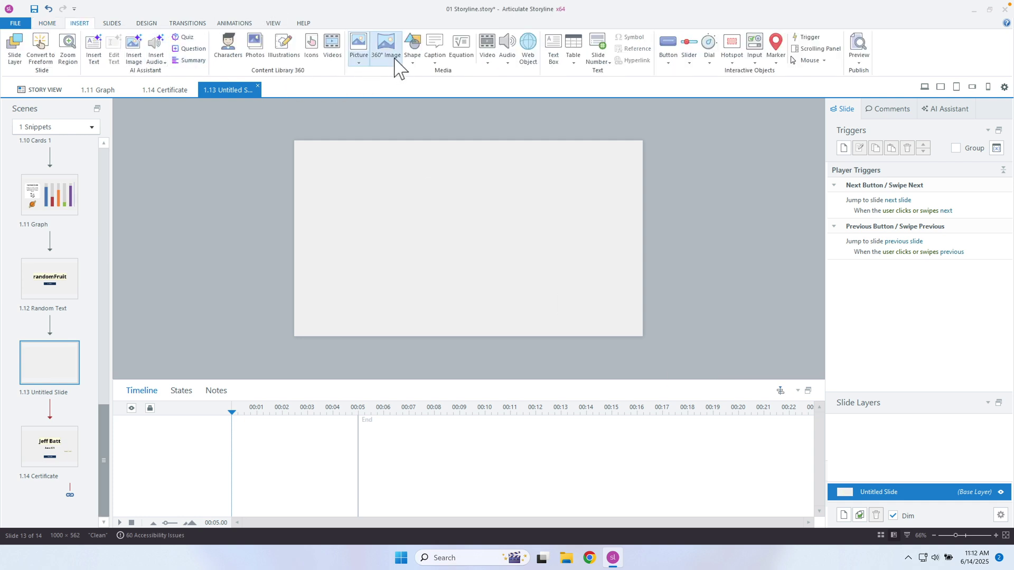
left_click(412, 58)
left_click(409, 104)
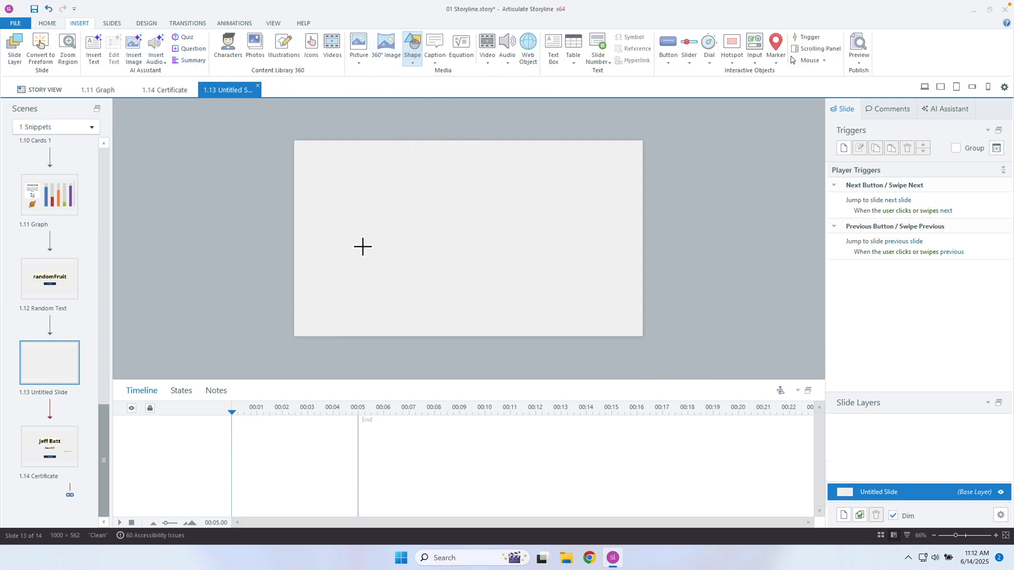
mouse_move(362, 219)
left_mouse_down()
mouse_move(464, 264)
mouse_move(468, 284)
left_mouse_up()
left_click_drag(450, 262, 525, 238)
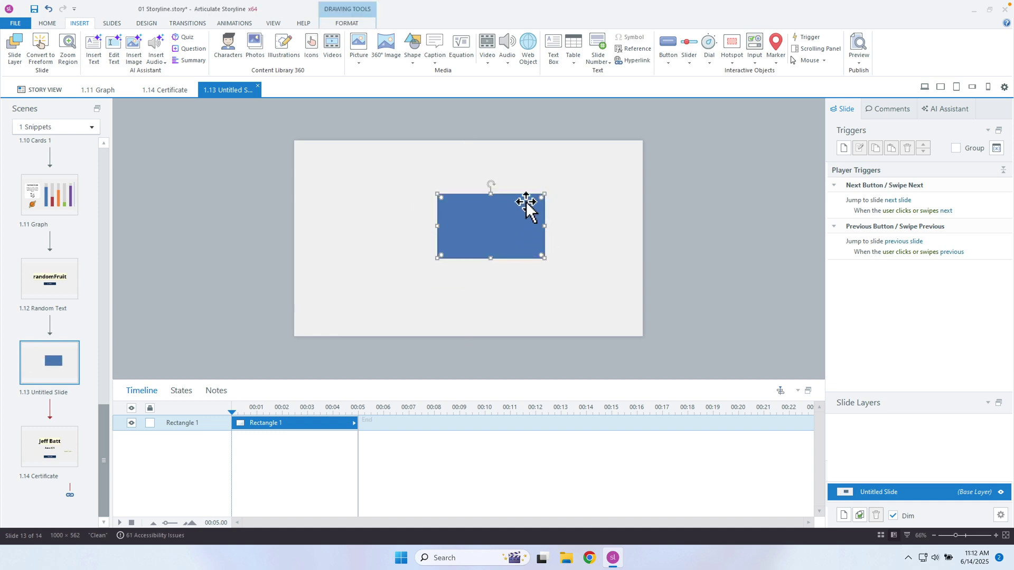
Set the rectangle's corner radius to 5 on each corner individually, without percentages
left_click(352, 22)
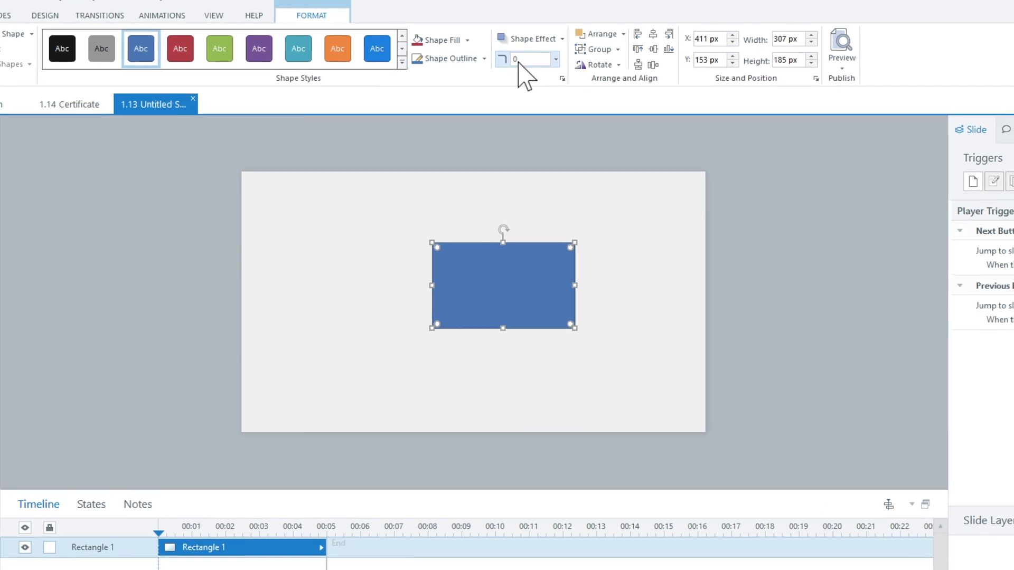
left_click(506, 58)
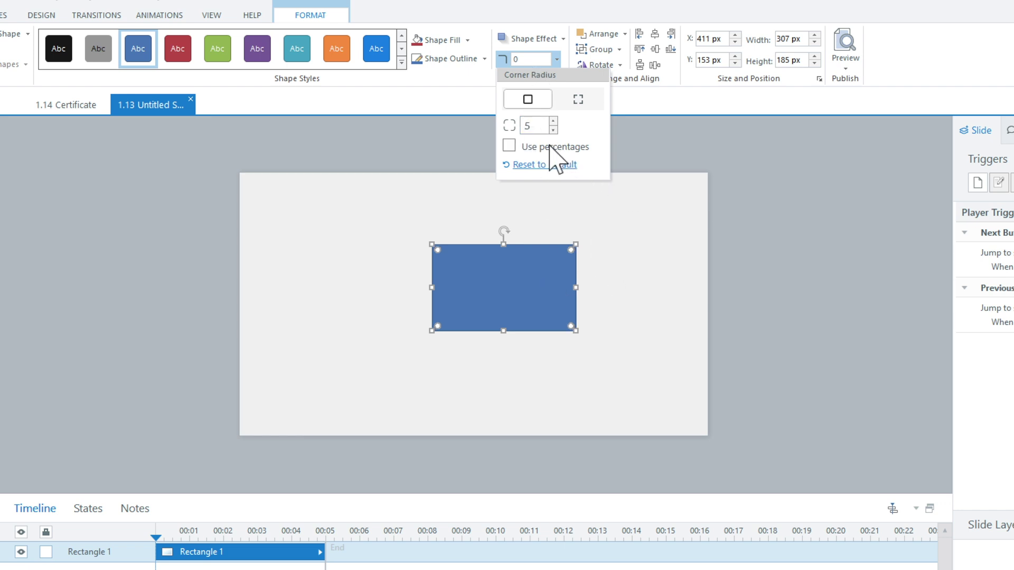
left_click(509, 146)
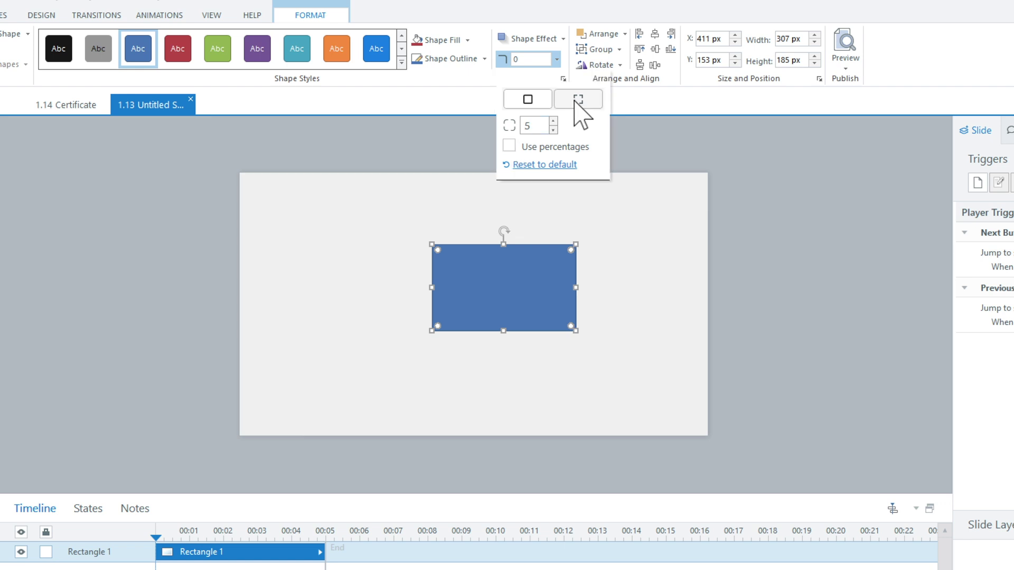
left_click(578, 101)
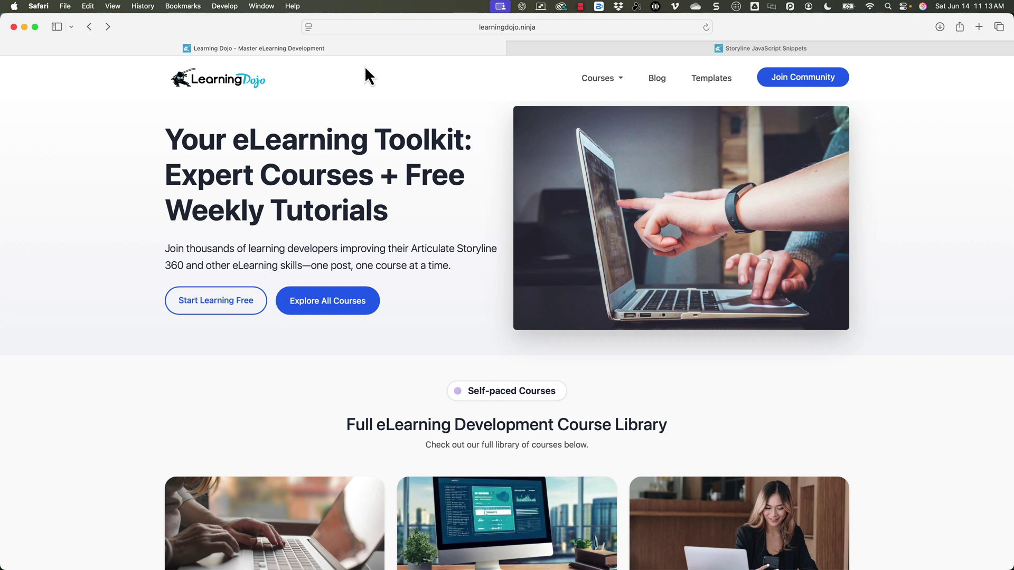
Show the Courses dropdown on learningdojo.ninja, listing Storyline 360, JavaScript for Storyline and more
left_click(612, 79)
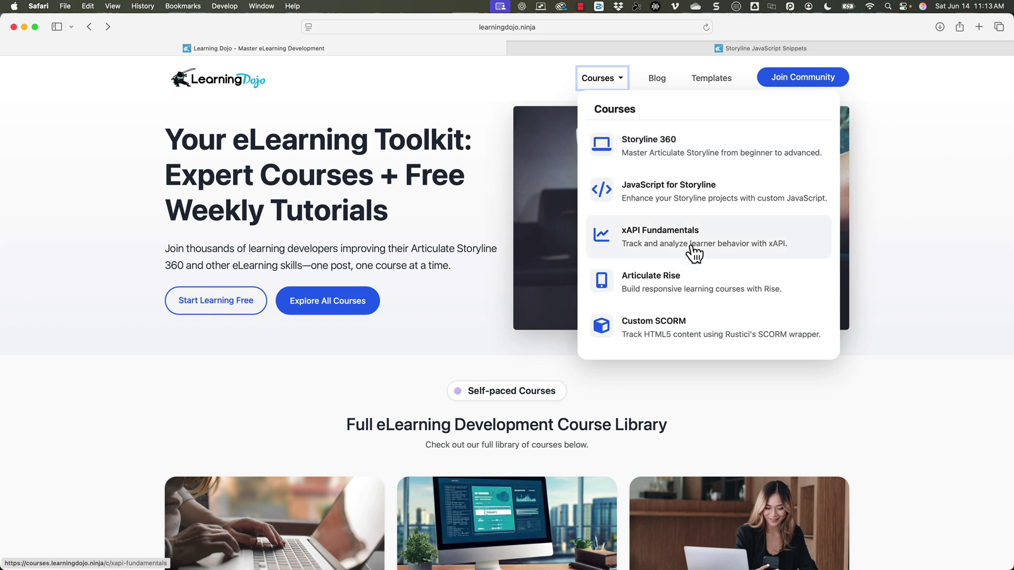
scroll(688, 285, "down", 1)
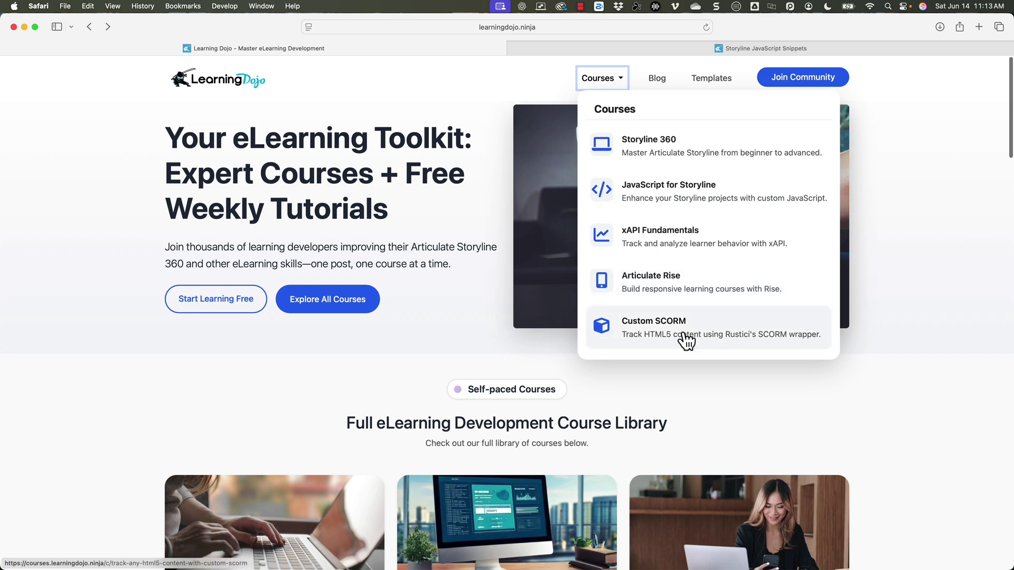